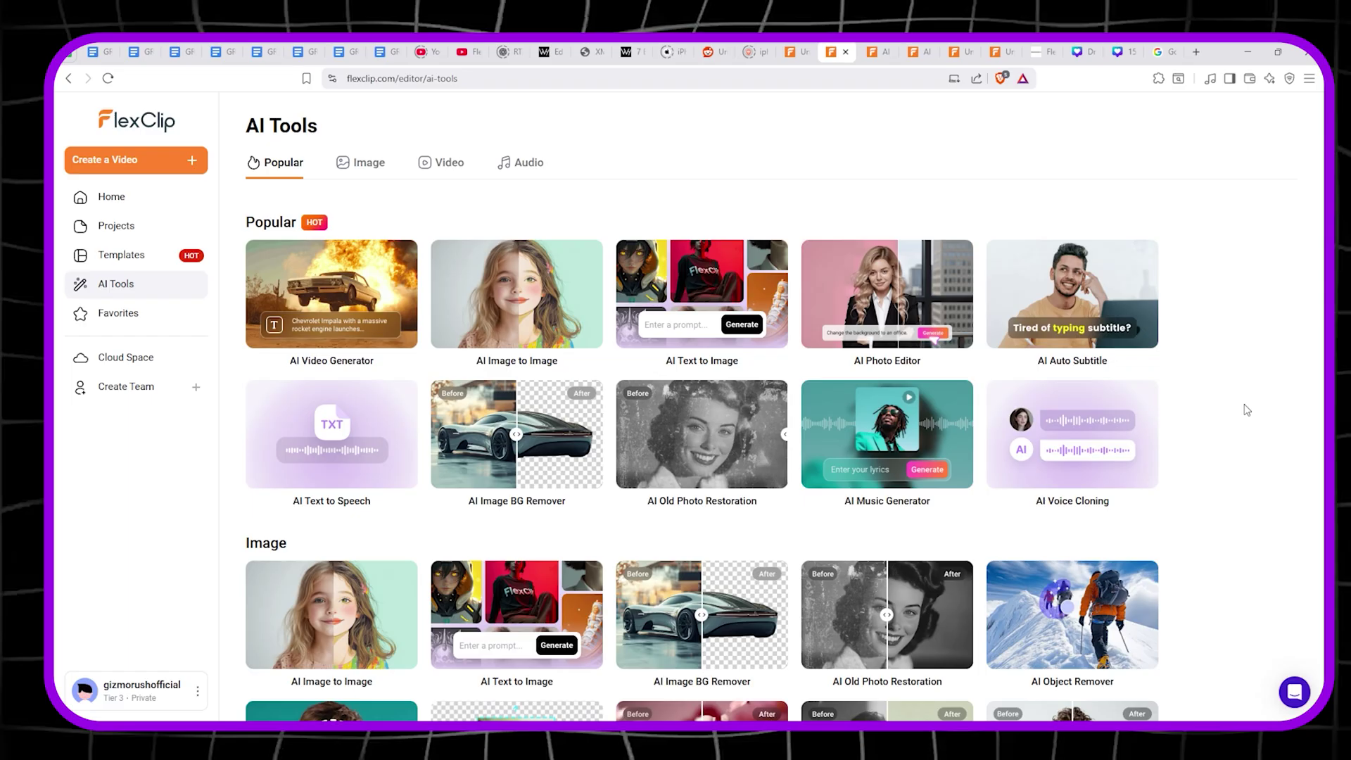
Scroll through the Image and Video AI tool lists, then go back to the Home page.
scroll(1242, 406, "down", 2)
scroll(1242, 406, "down", 1)
scroll(1246, 410, "down", 2)
scroll(1246, 410, "down", 1)
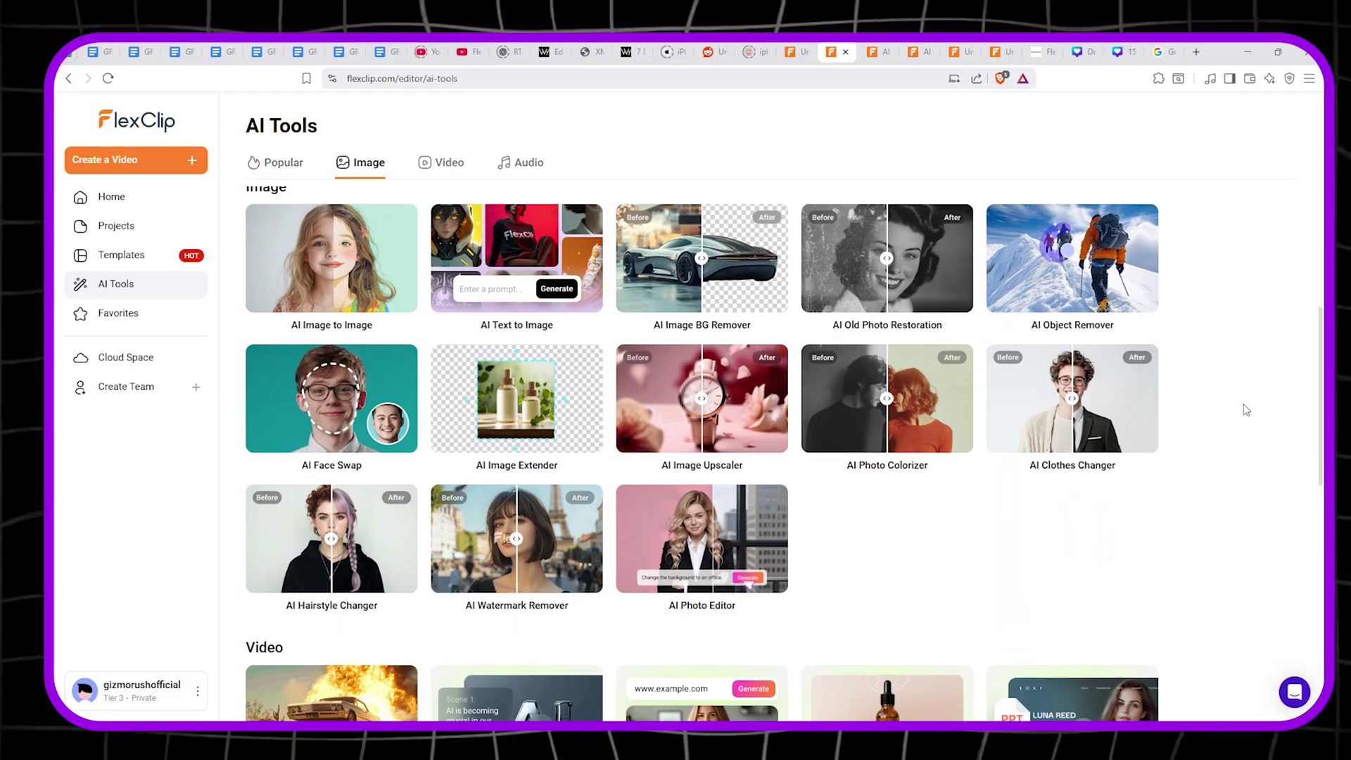
scroll(1246, 410, "down", 2)
scroll(1246, 410, "down", 1)
scroll(1246, 411, "down", 2)
scroll(1242, 408, "down", 1)
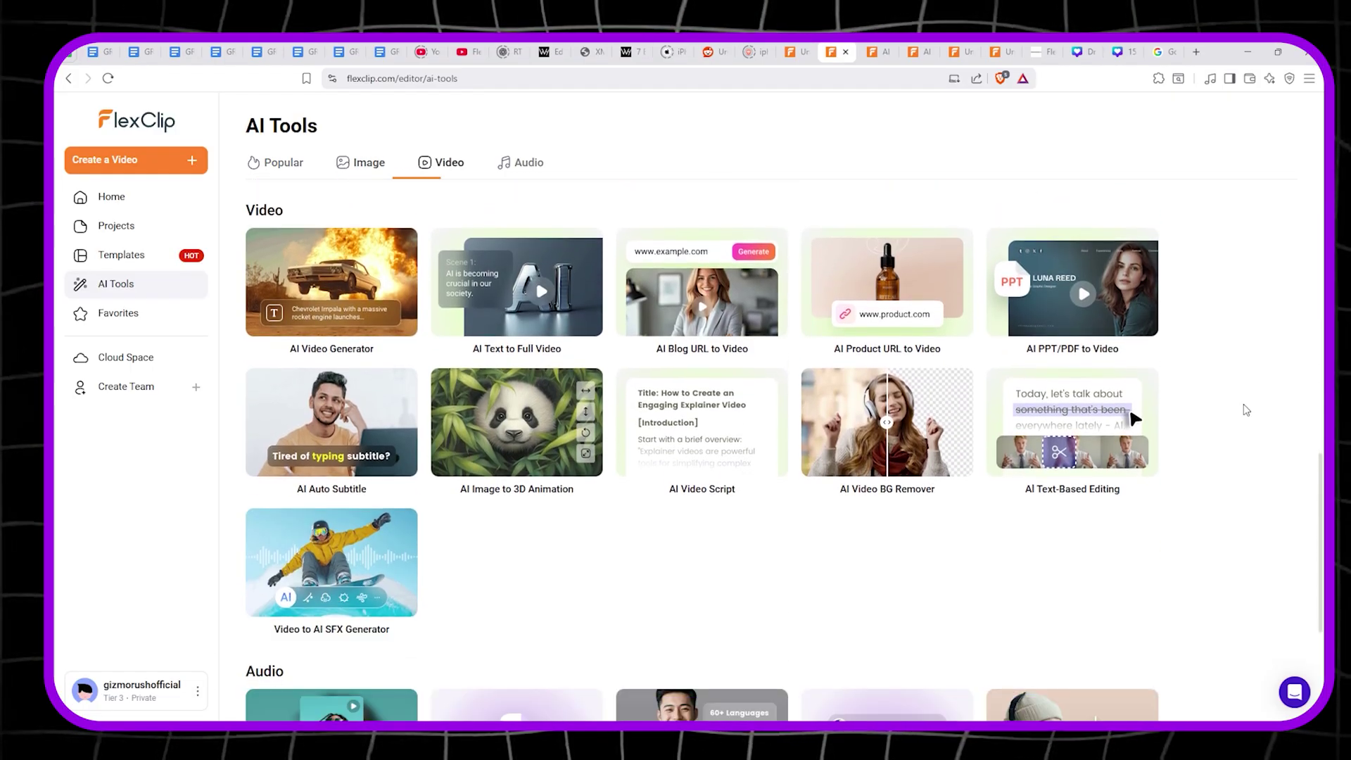
scroll(1241, 408, "down", 2)
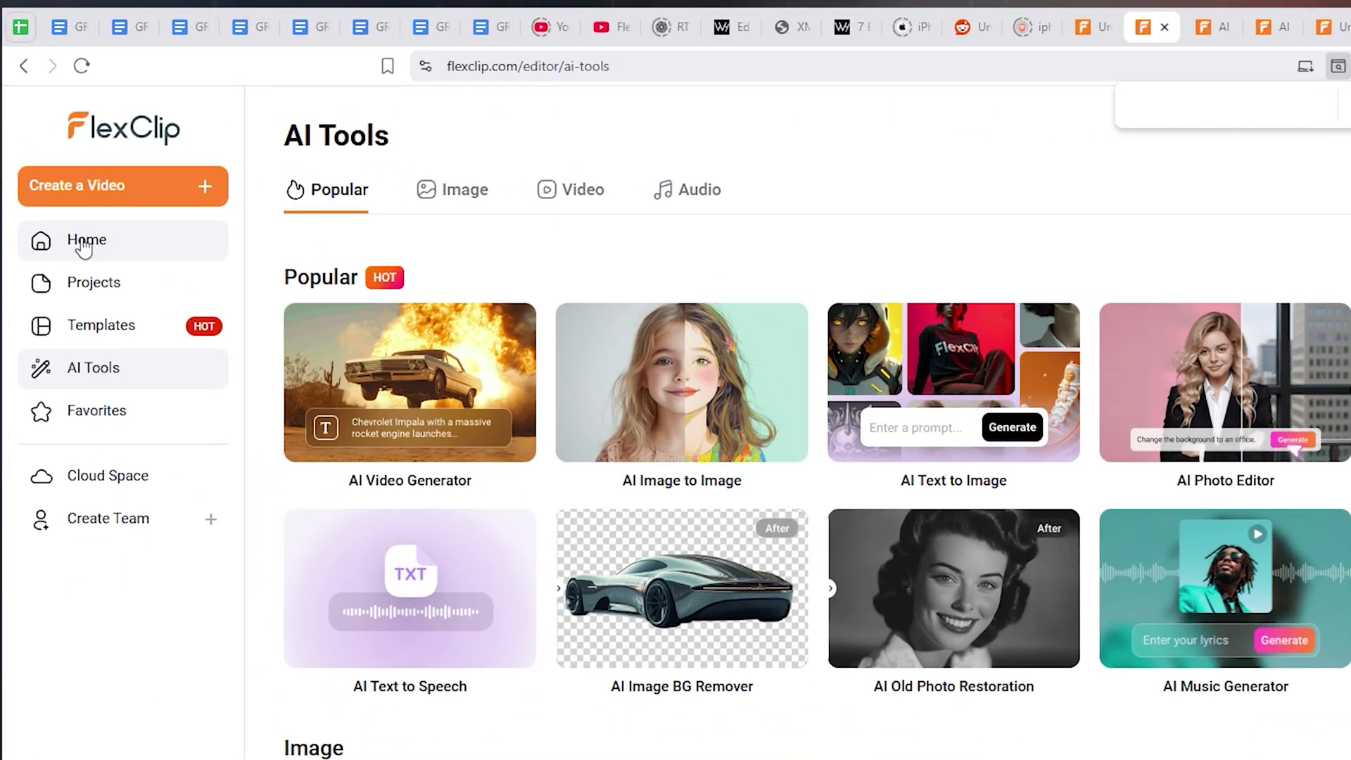
left_click(83, 247)
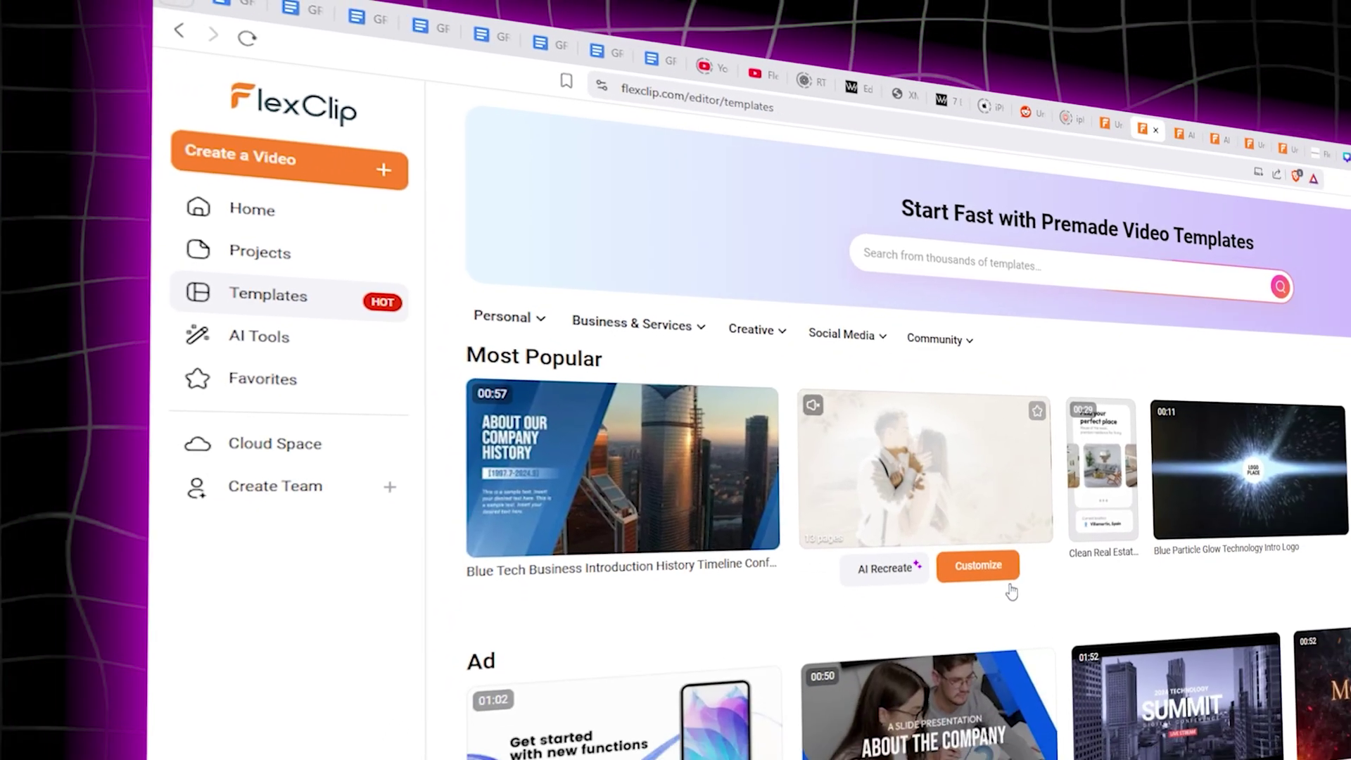
Browse the templates and start a new search for 'gaming' templates.
scroll(774, 563, "down", 3)
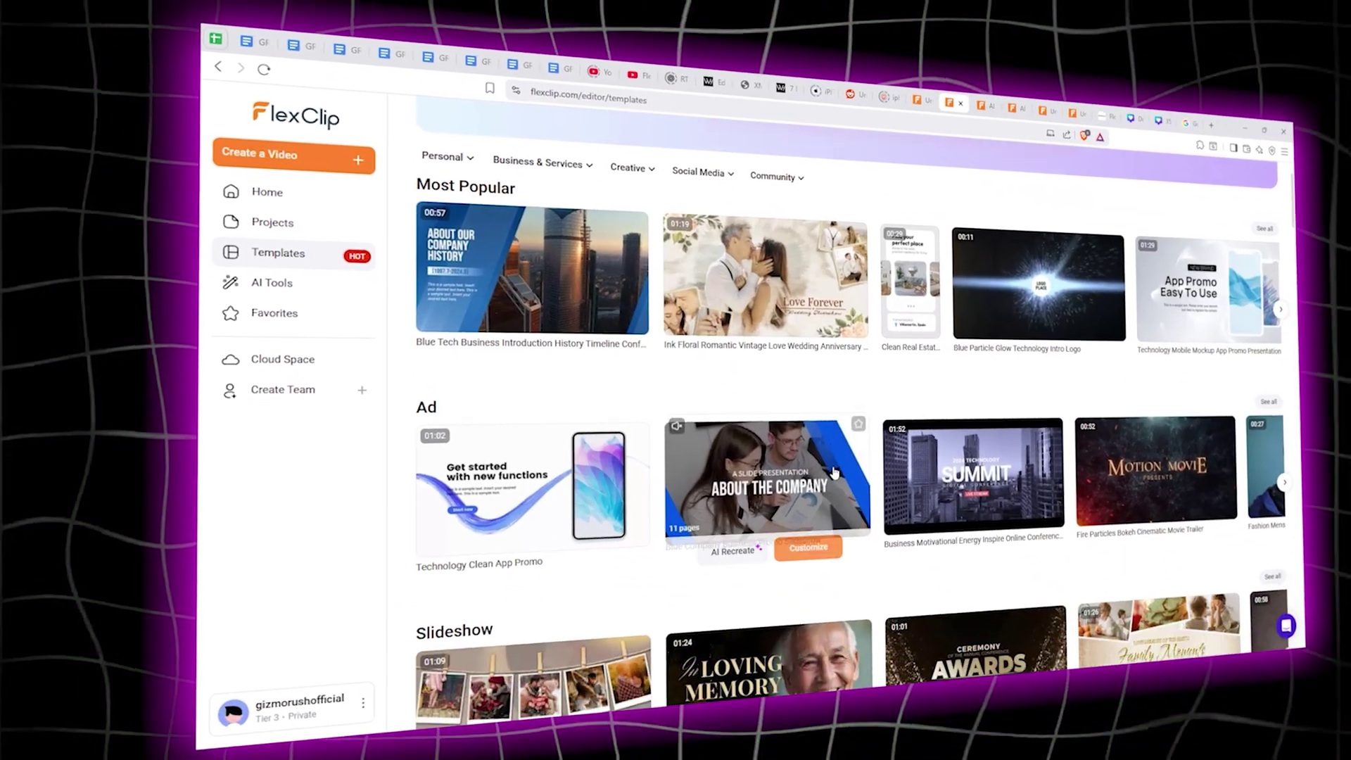
scroll(715, 458, "down", 2)
scroll(703, 479, "down", 3)
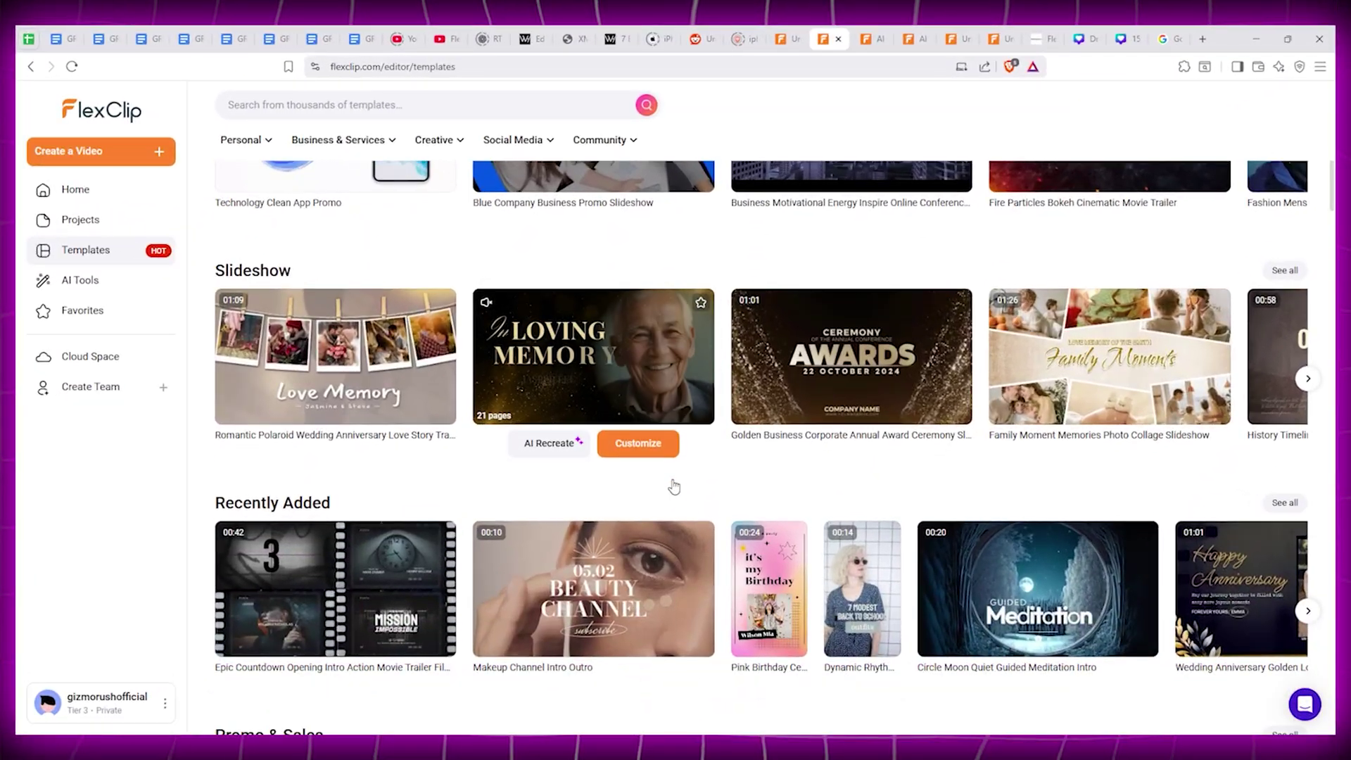
scroll(673, 486, "down", 1)
scroll(673, 486, "down", 1)
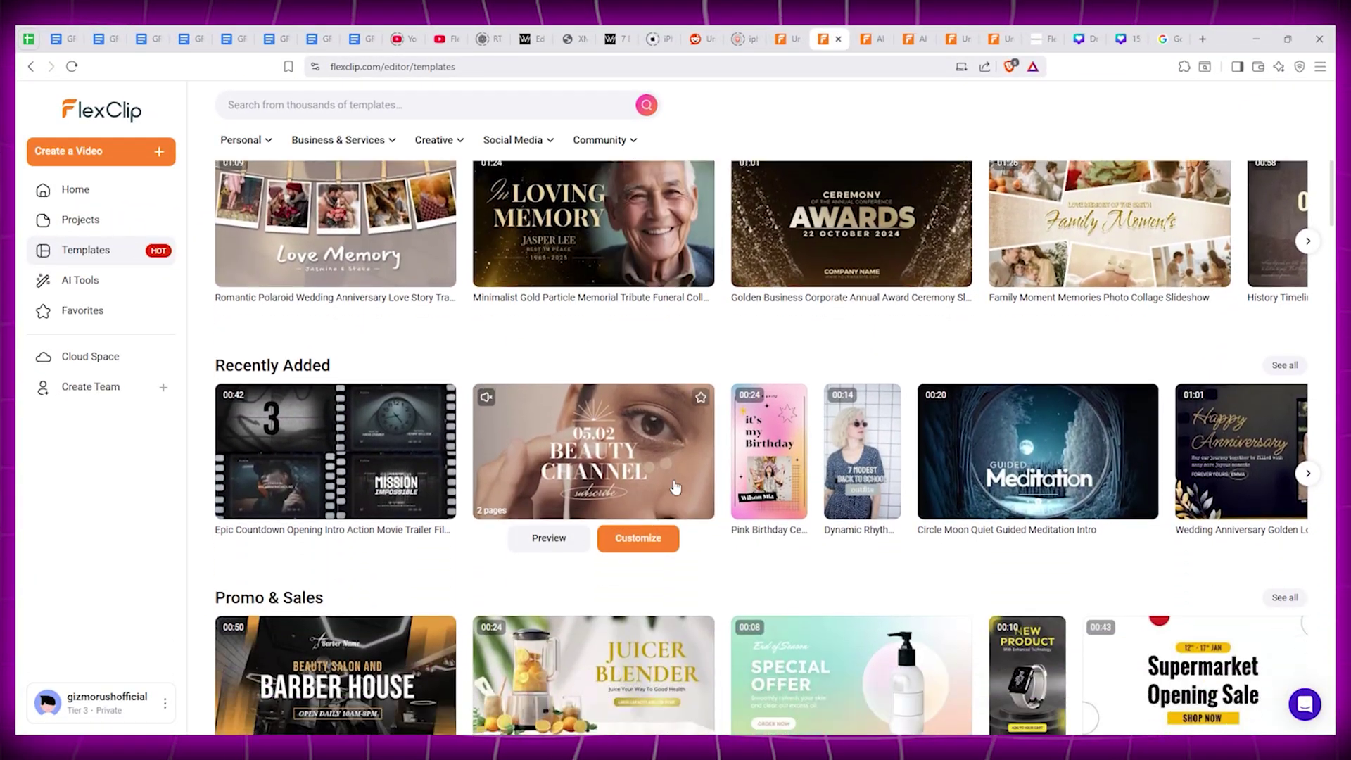
scroll(673, 486, "down", 1)
scroll(676, 485, "down", 3)
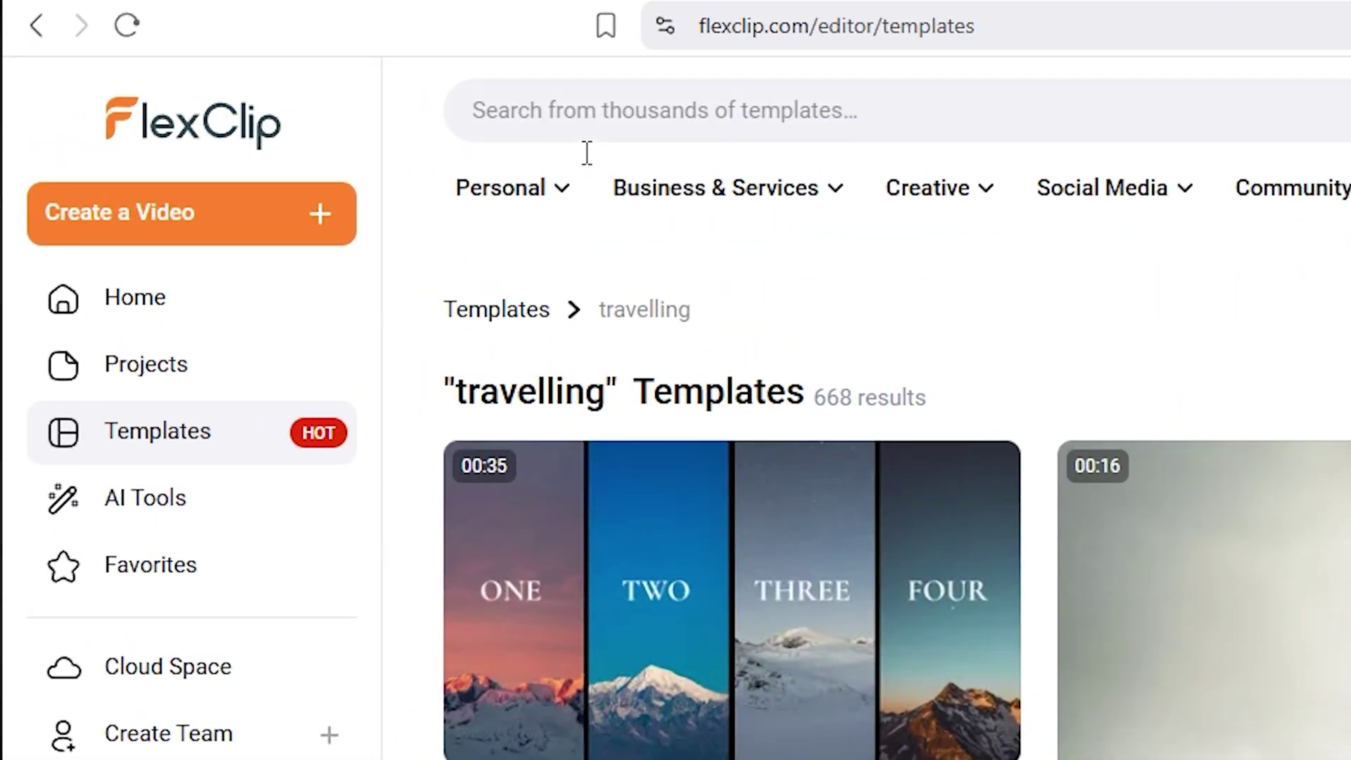
left_click(591, 126)
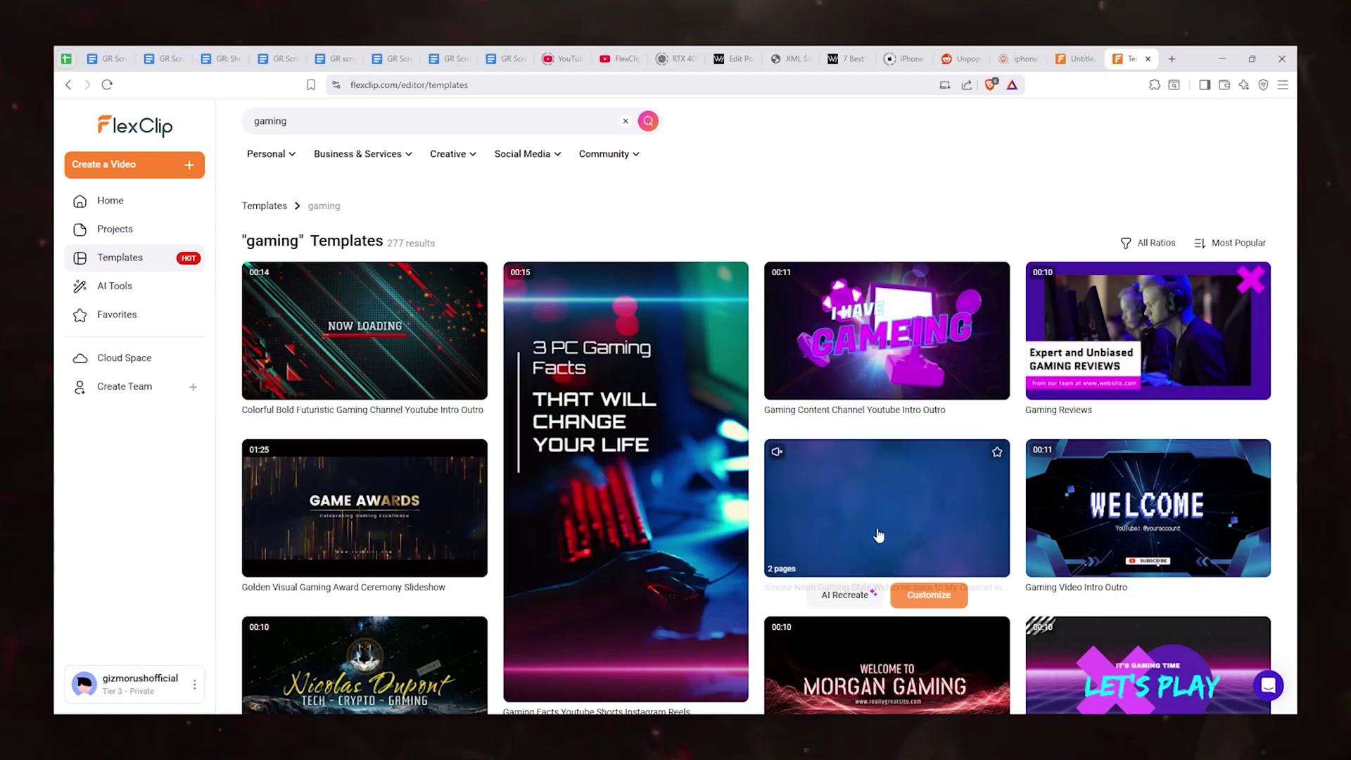
Customize the Smoke Neon Gaming intro, replacing the girl photo with LOGO.png.
left_click(870, 517)
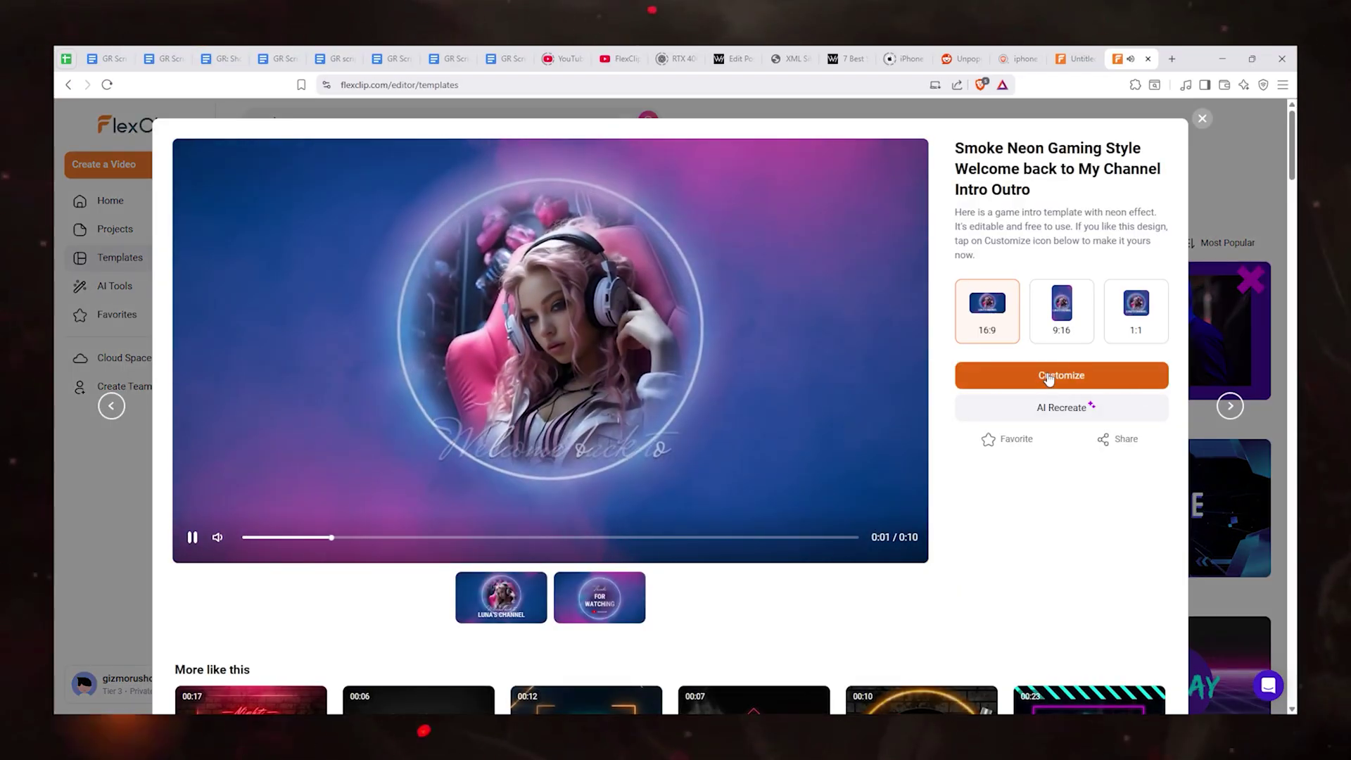
left_click(1013, 375)
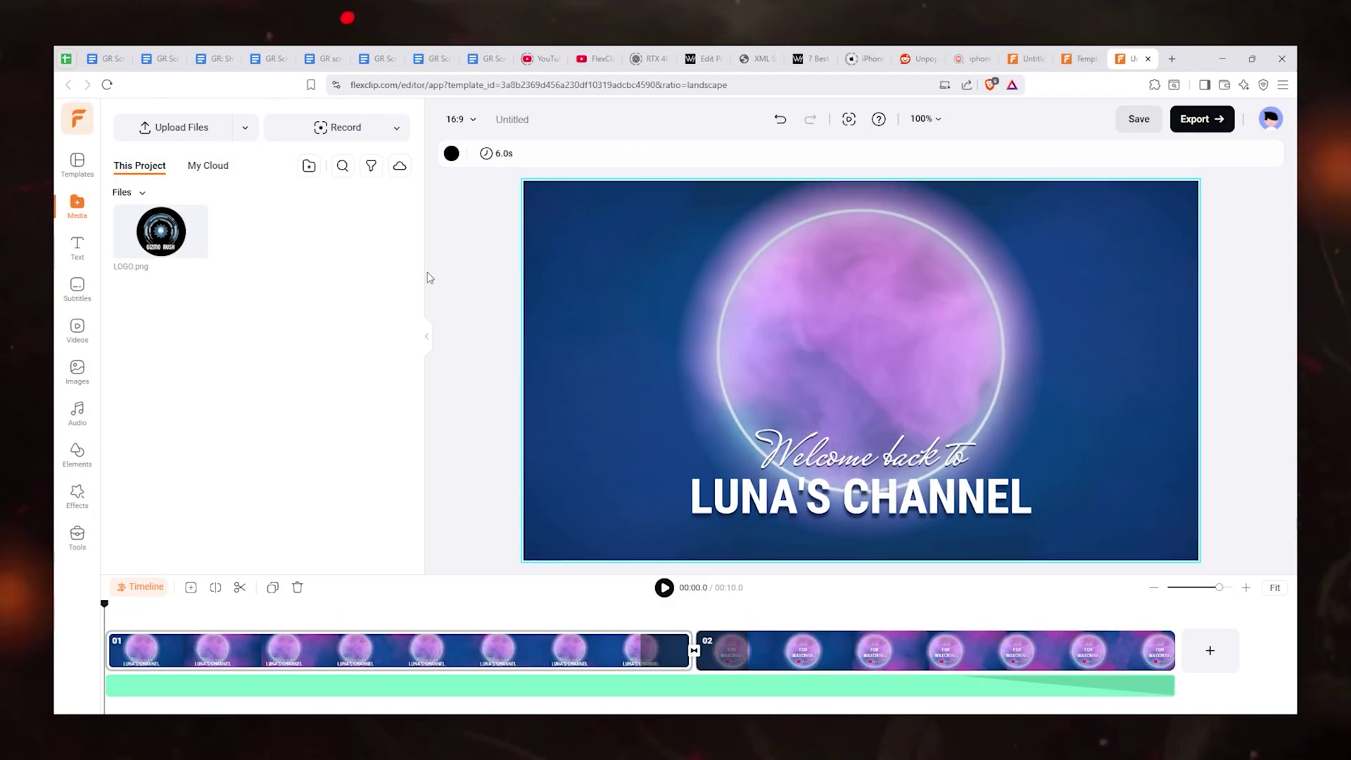
left_click_drag(161, 232, 848, 332)
left_click(861, 456)
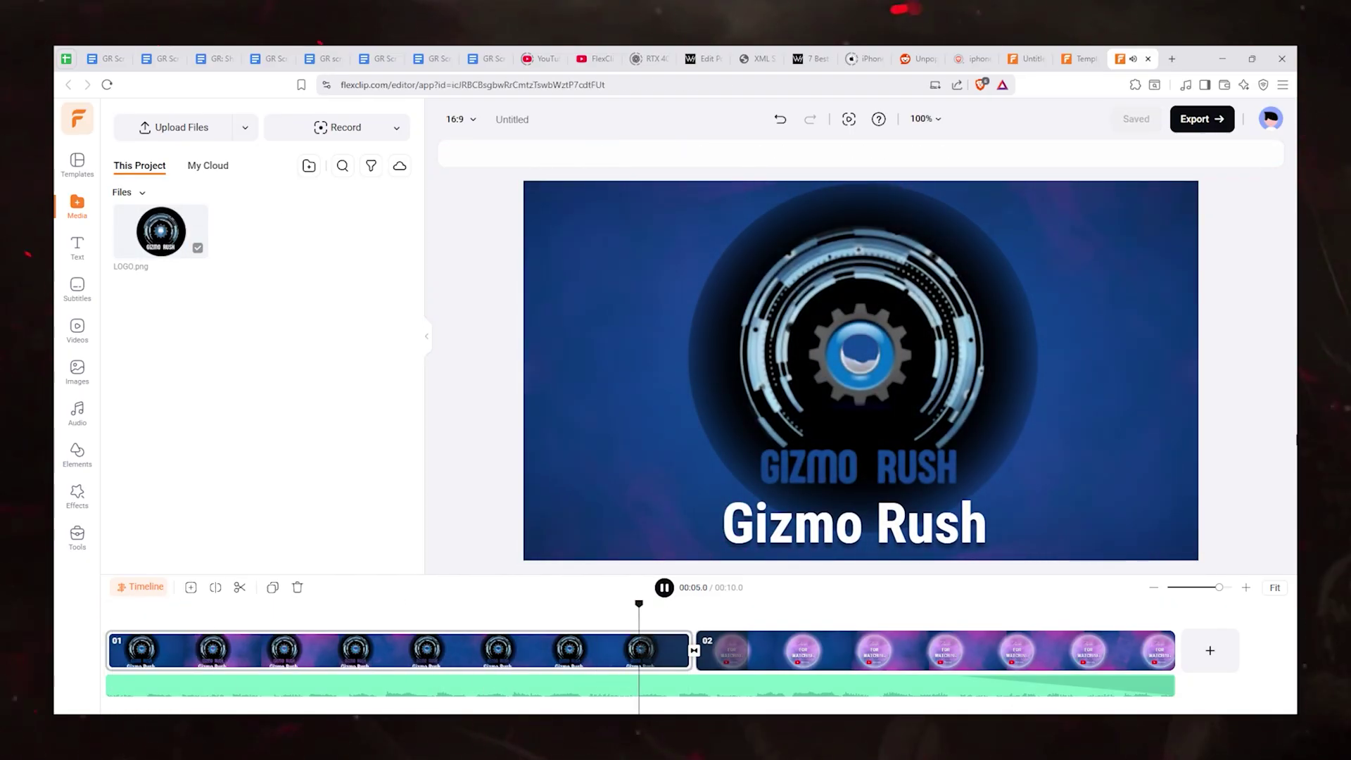
In AI Photo Editor, generate the photo with the prompt 'make him wear sunglasses and cap'.
left_click(1149, 60)
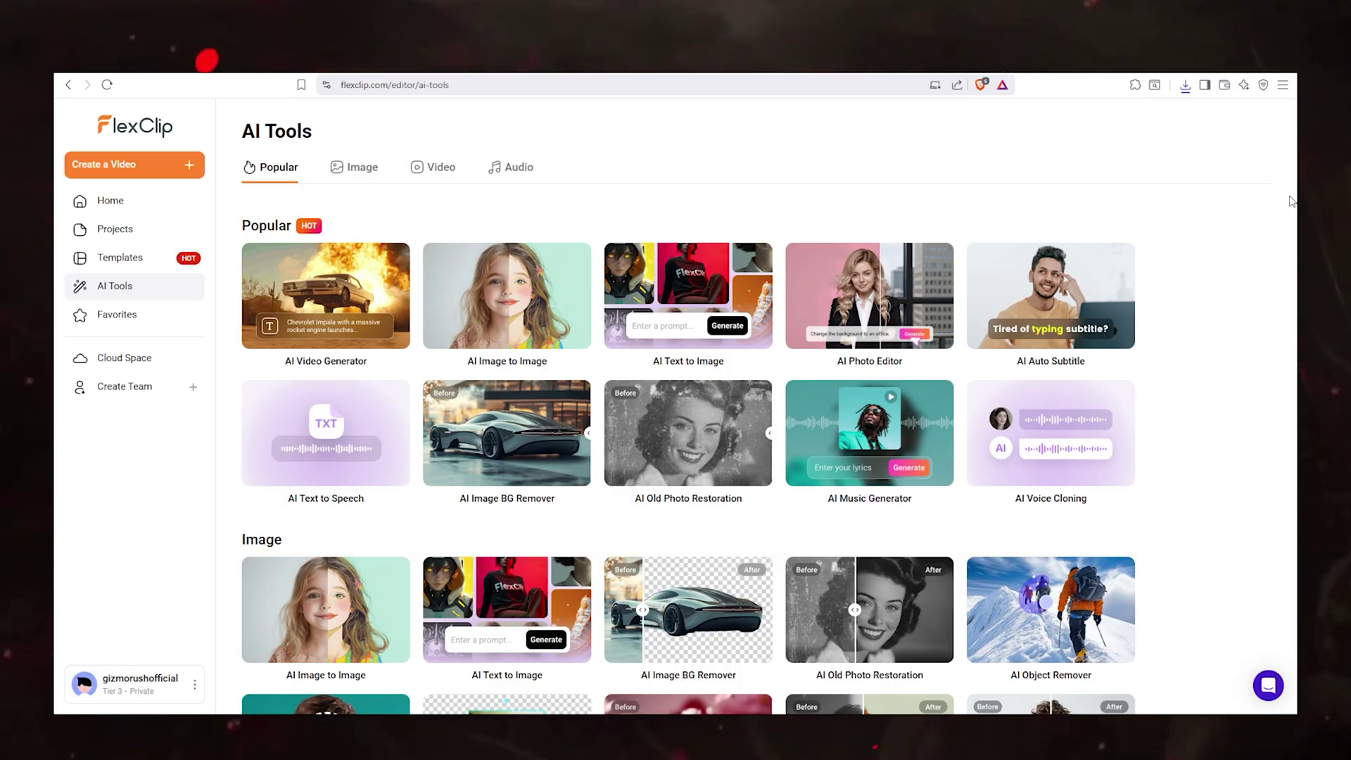
left_click(878, 323)
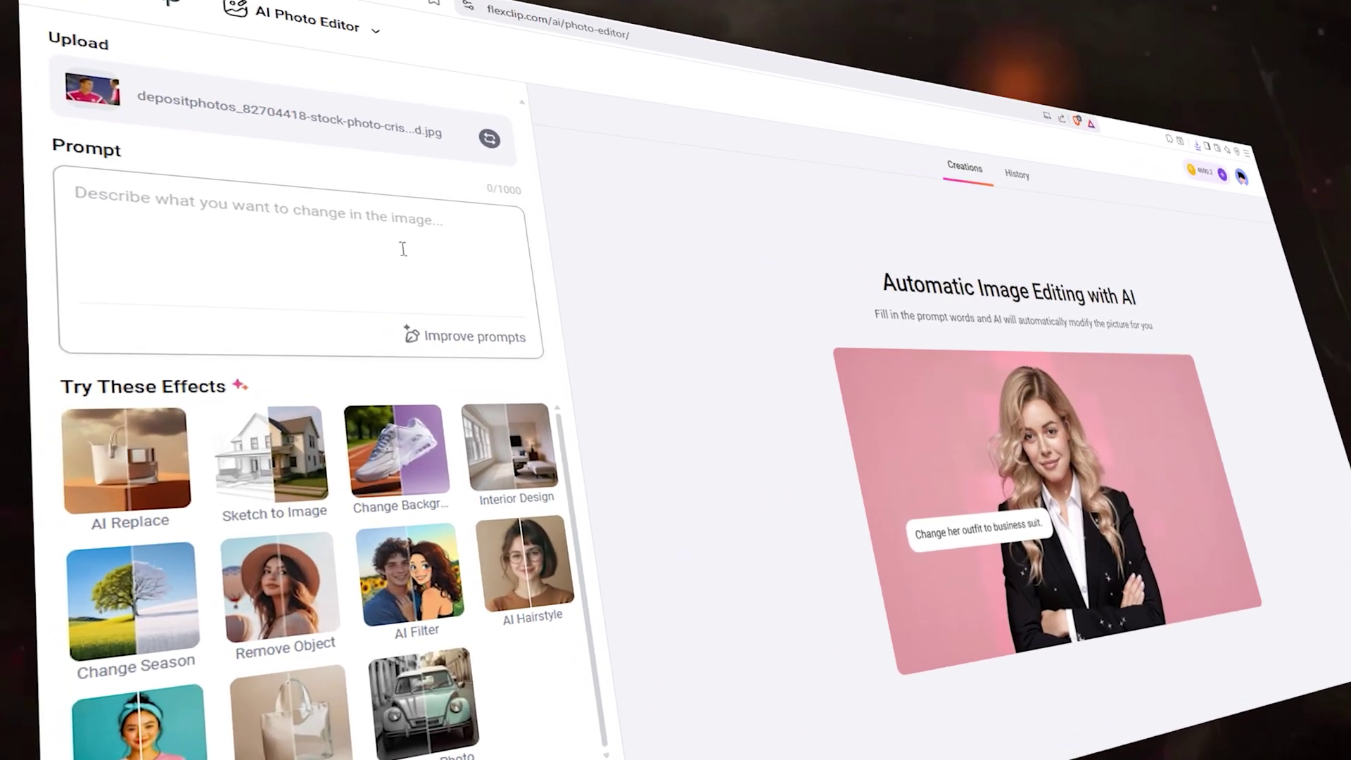
type("make him wear")
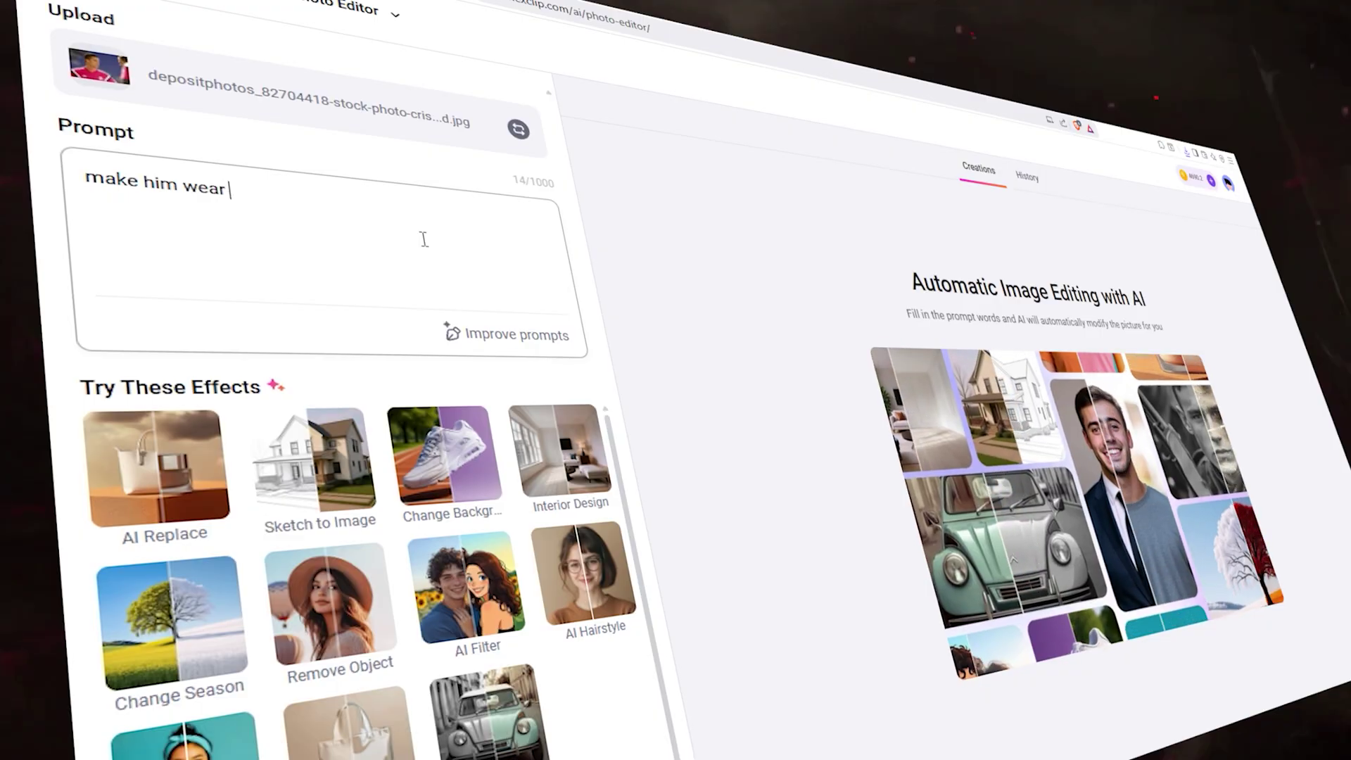
type(" sunglasses and cap")
left_click(253, 749)
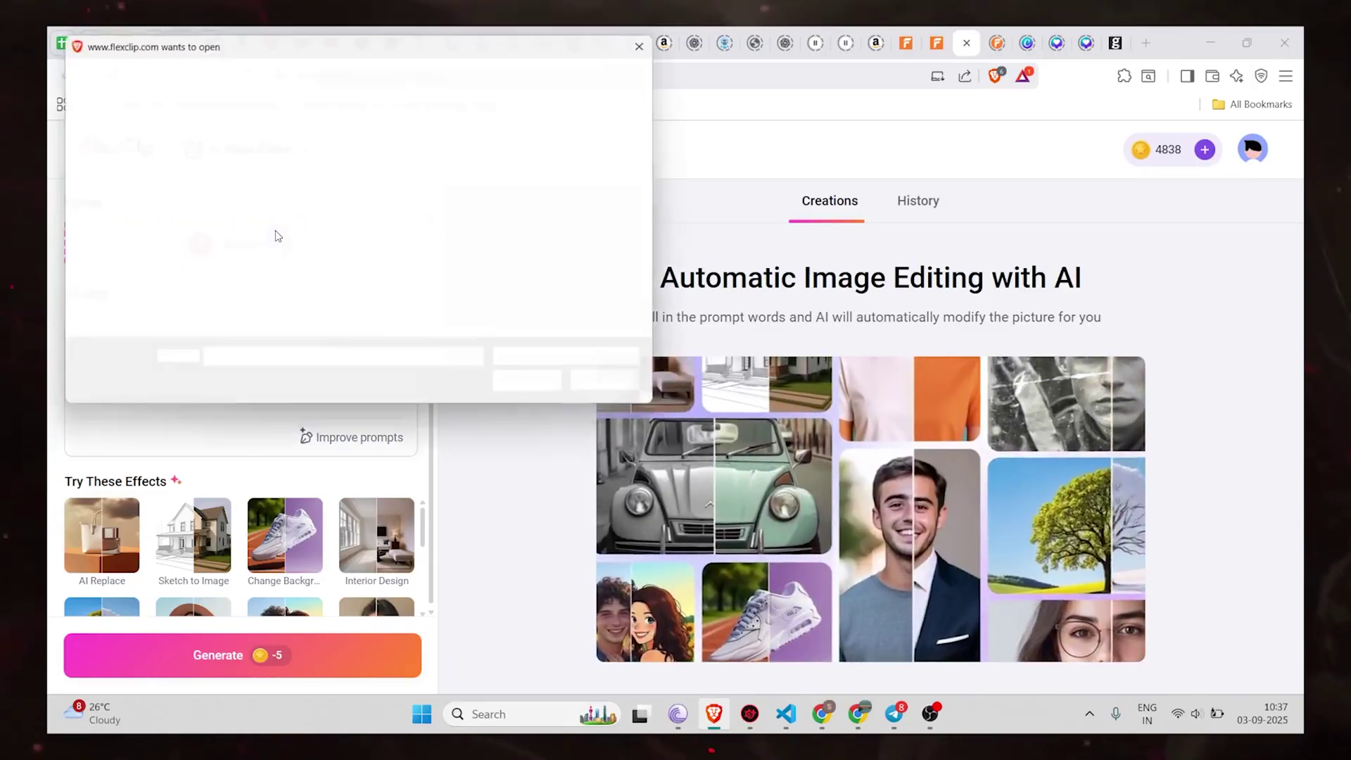
Upload the dog photo from Downloads and generate a winged, flying version of it.
left_click(140, 242)
left_click(323, 186)
left_click(537, 388)
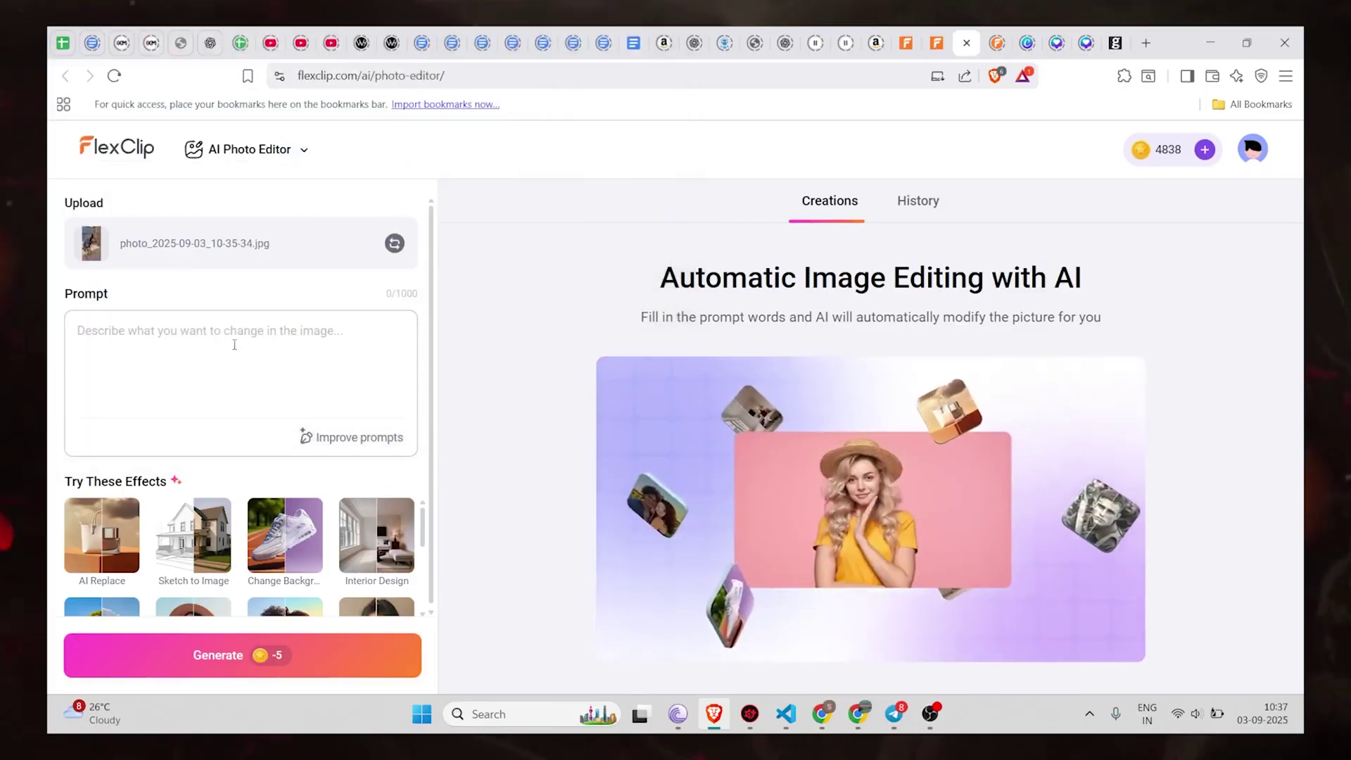
left_click(221, 356)
type("Give this dog wings and make him fl")
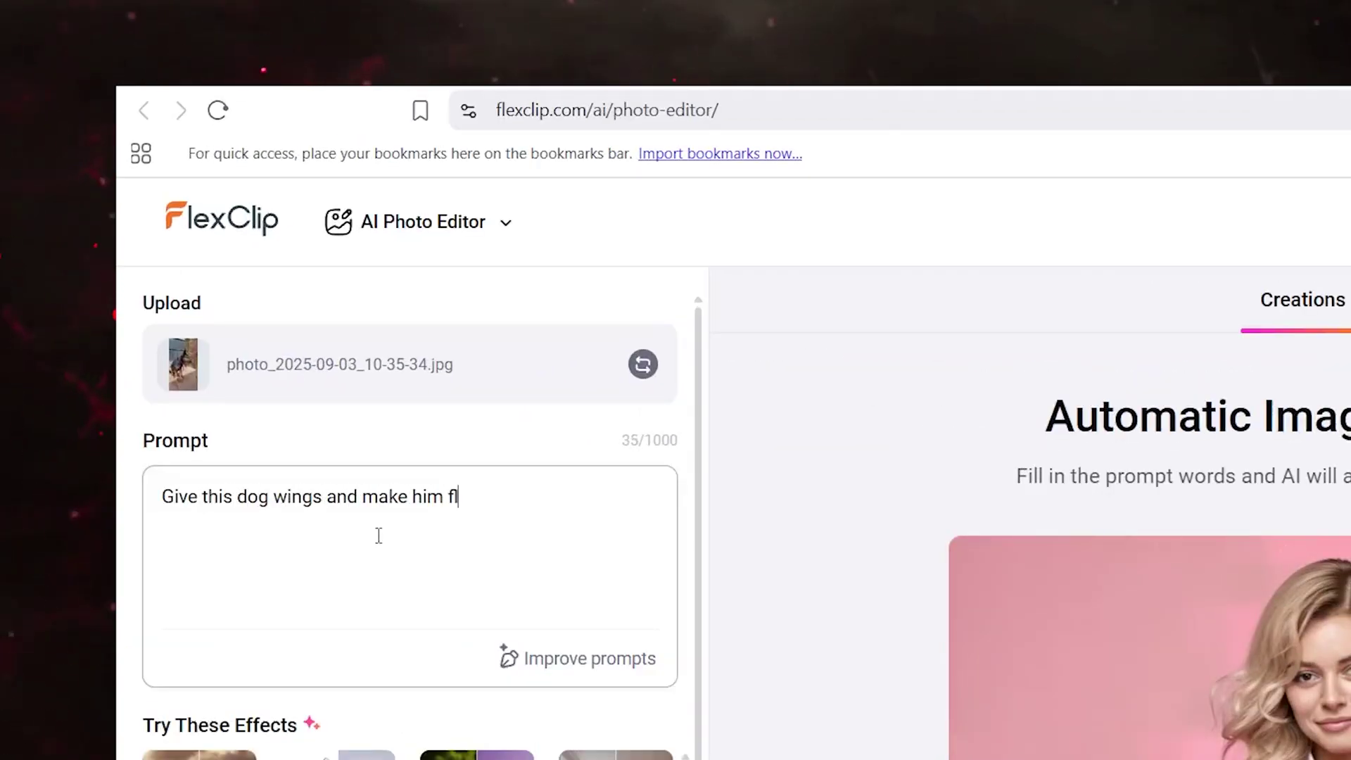
type("y.")
left_click(201, 664)
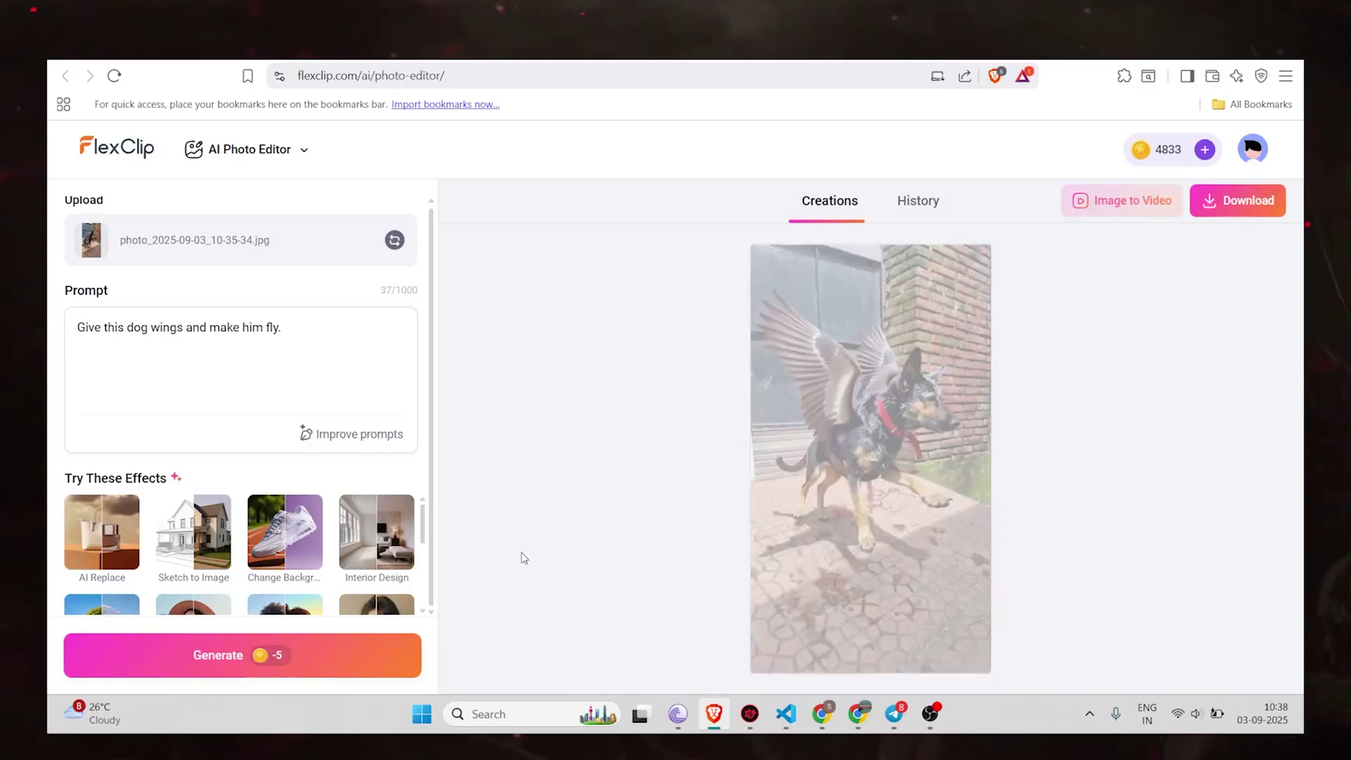
scroll(873, 449, "up", 5)
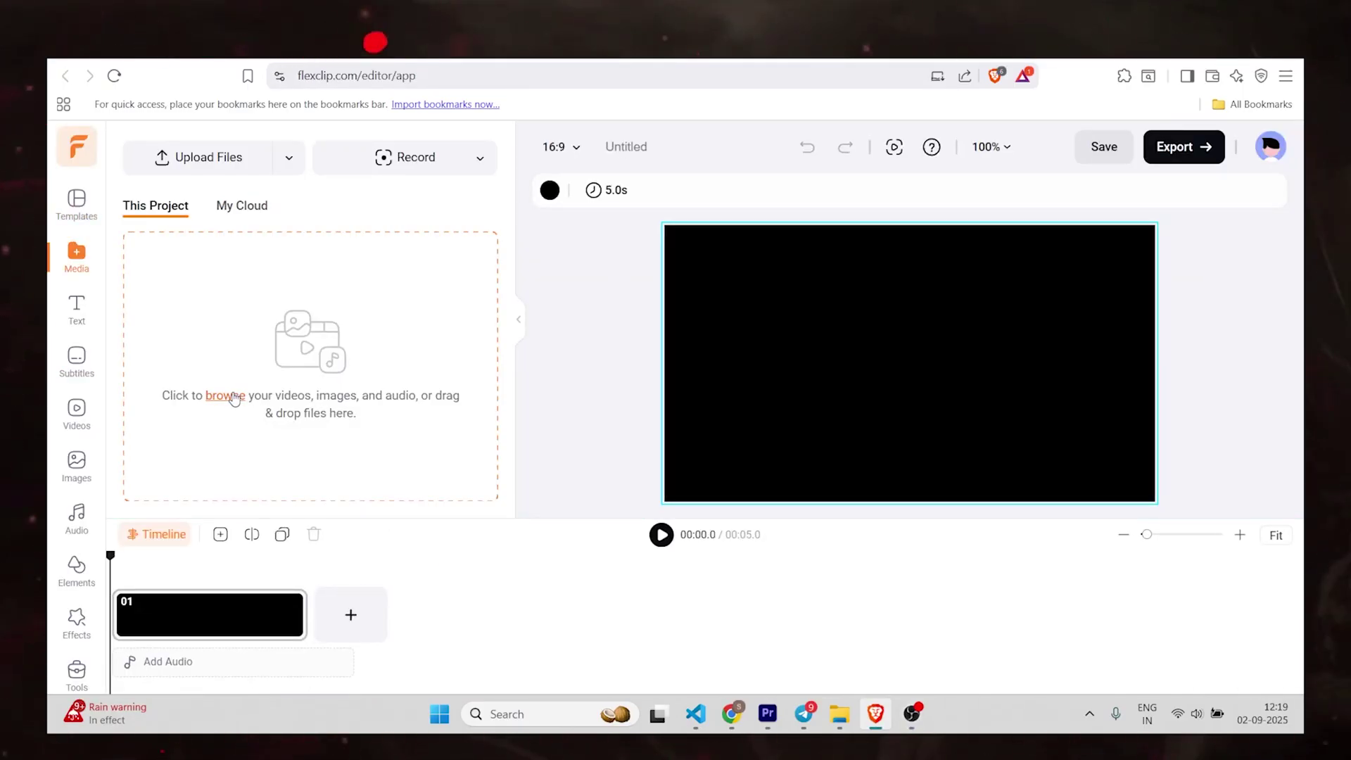
Upload the phone-comparison video, auto-generate English subtitles, and play the captioned clip.
left_click(240, 392)
left_click(525, 386)
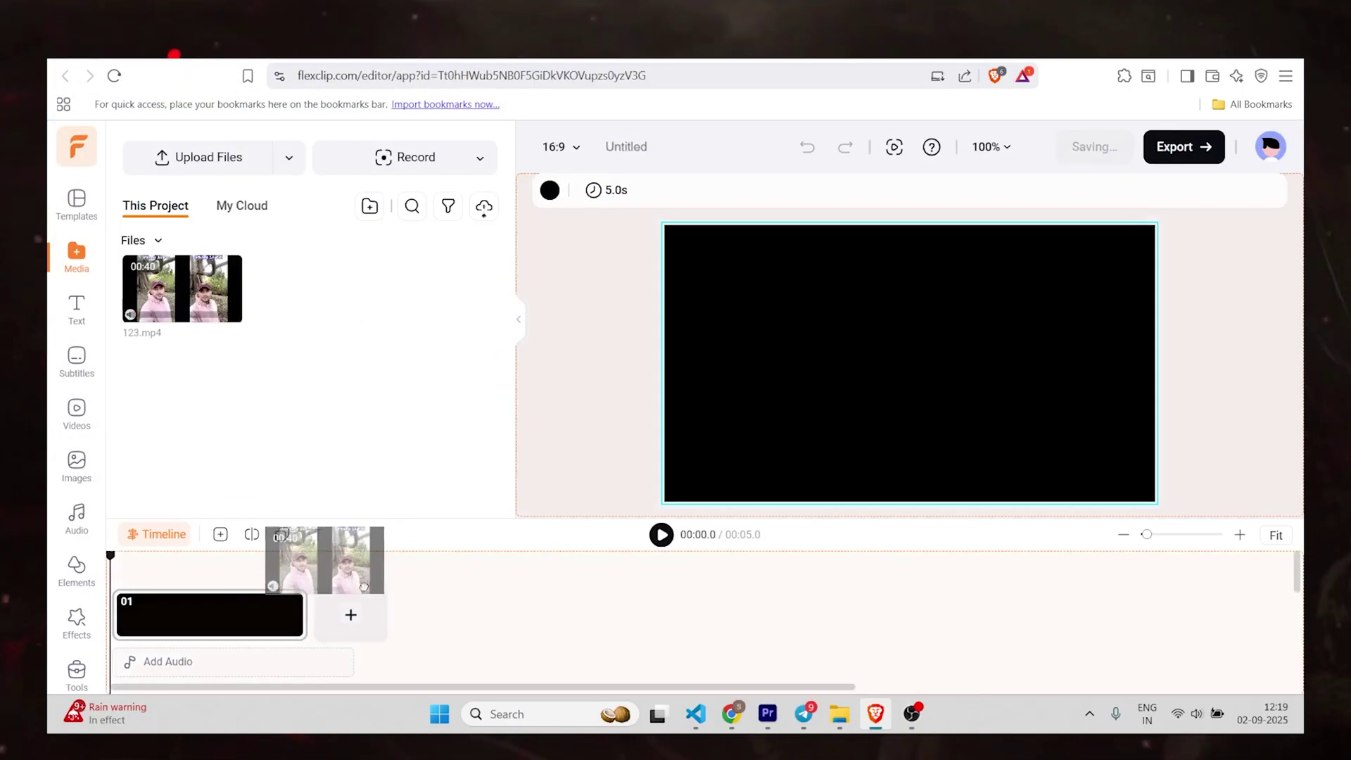
left_click(366, 274)
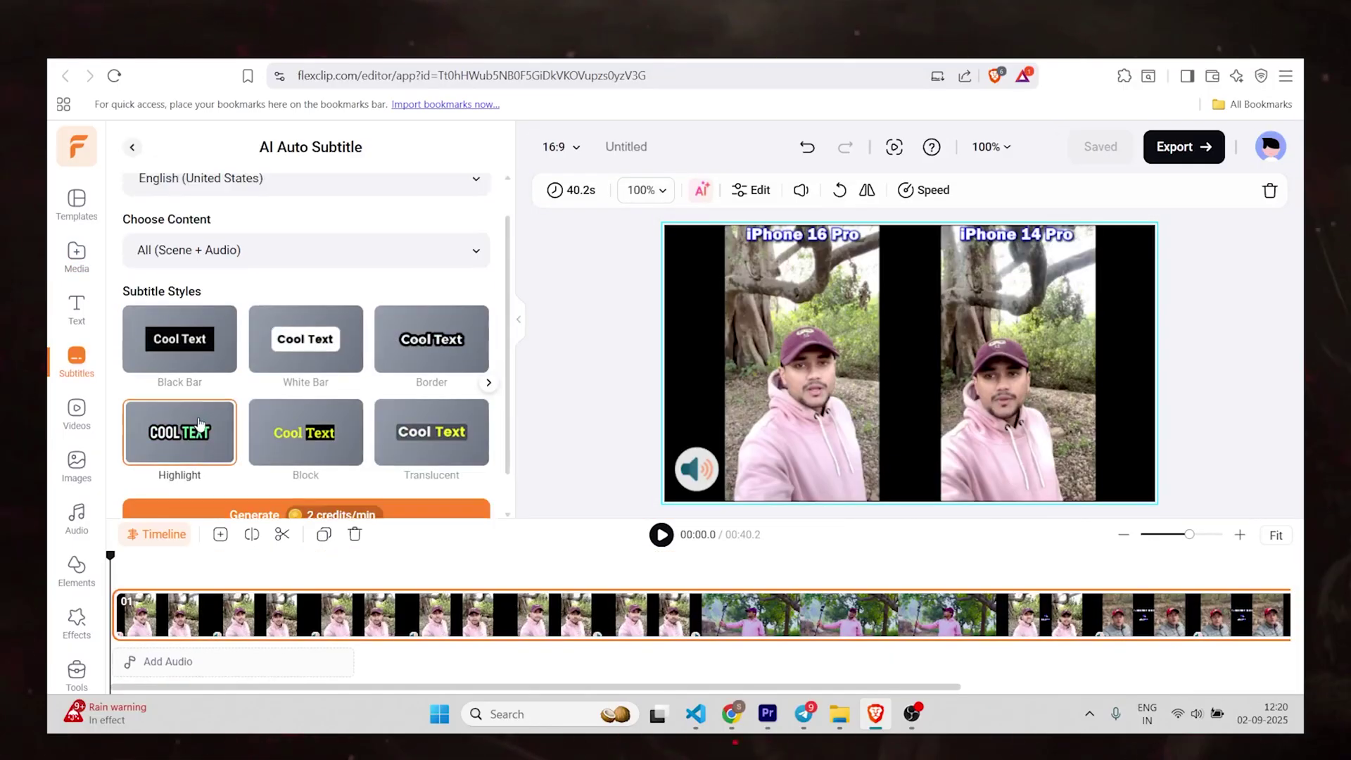
scroll(263, 486, "down", 2)
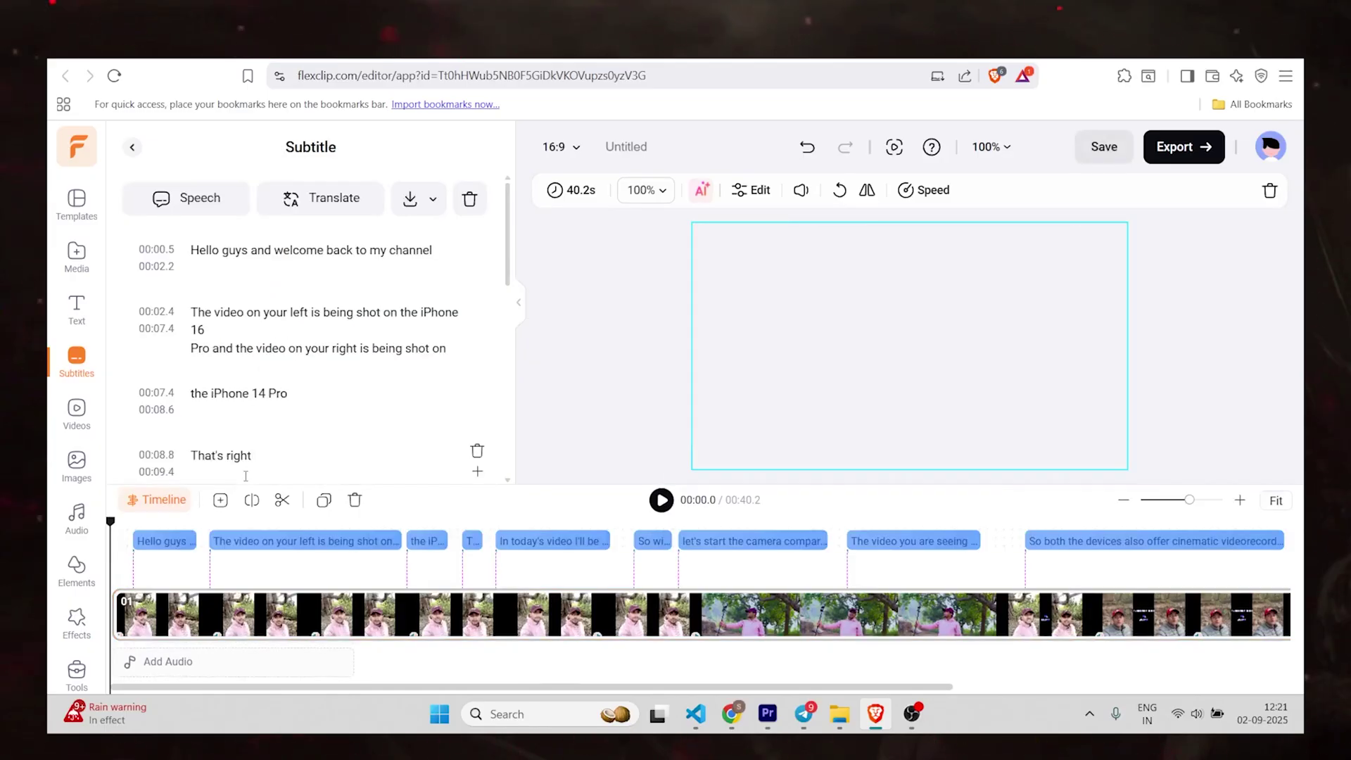
key("space")
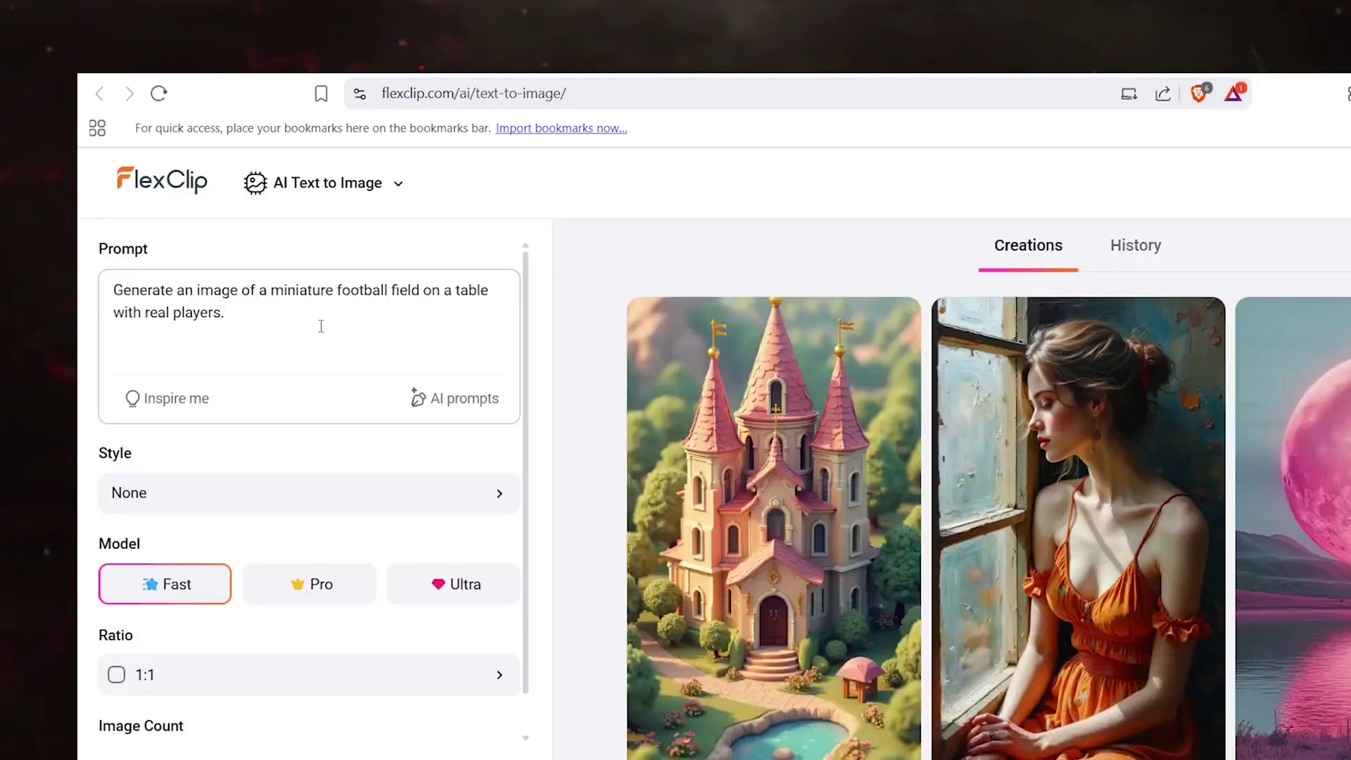
Pick a 3D style from the Digital category and generate the miniature football field image.
left_click(298, 512)
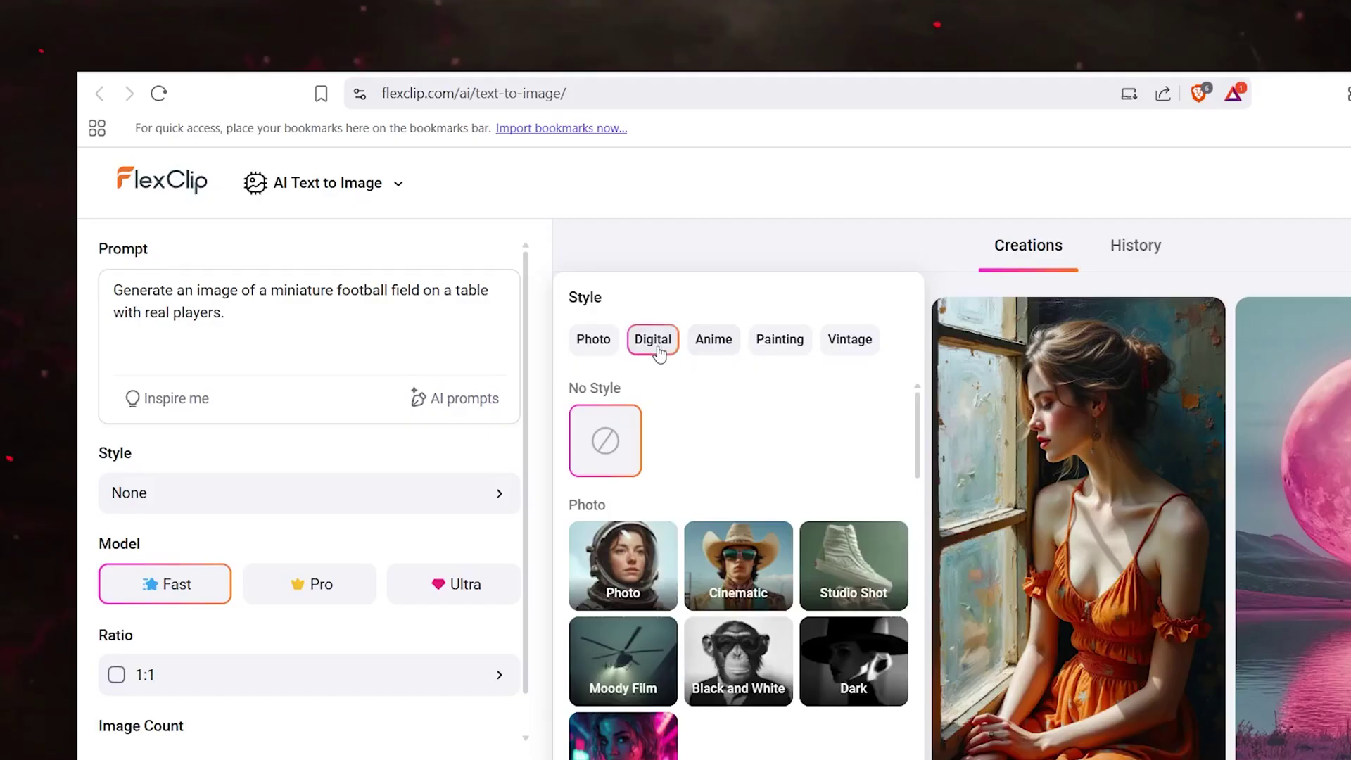
left_click(658, 349)
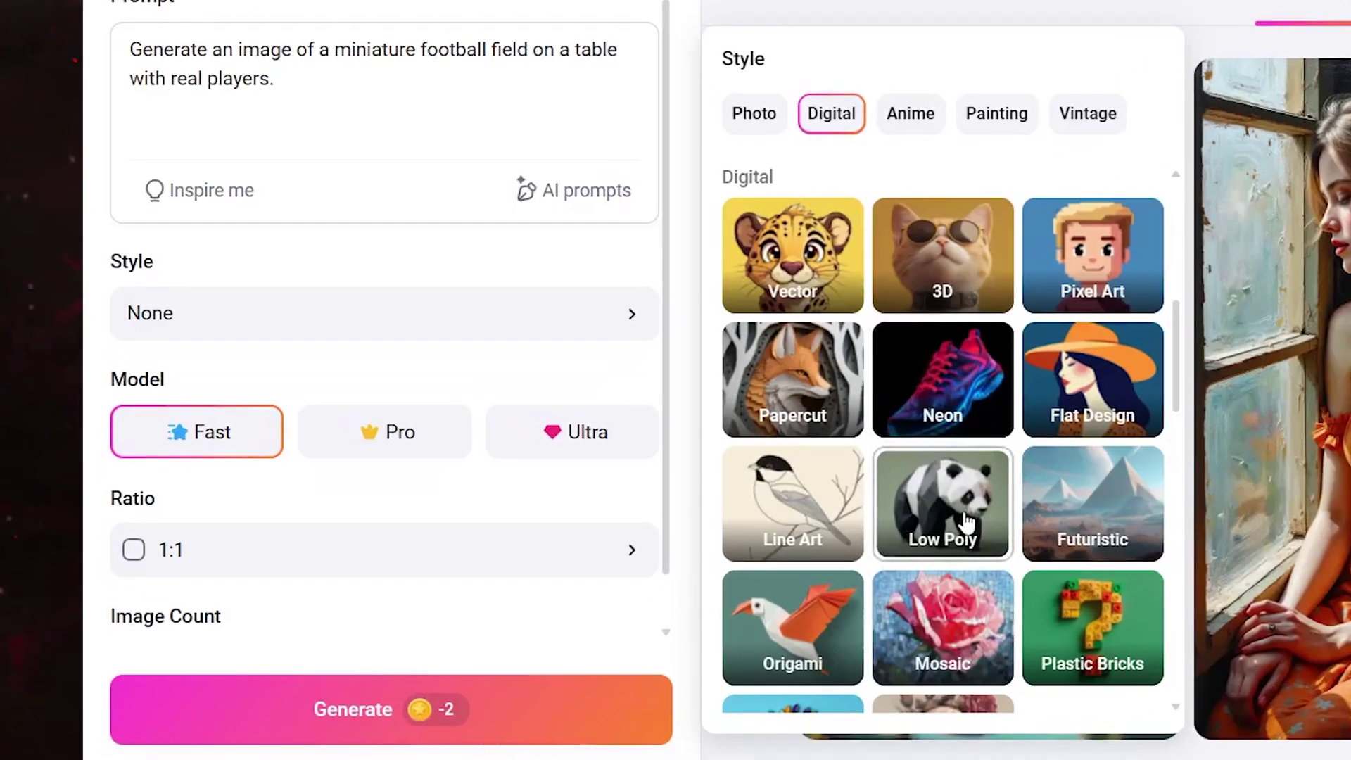
scroll(760, 651, "down", 2)
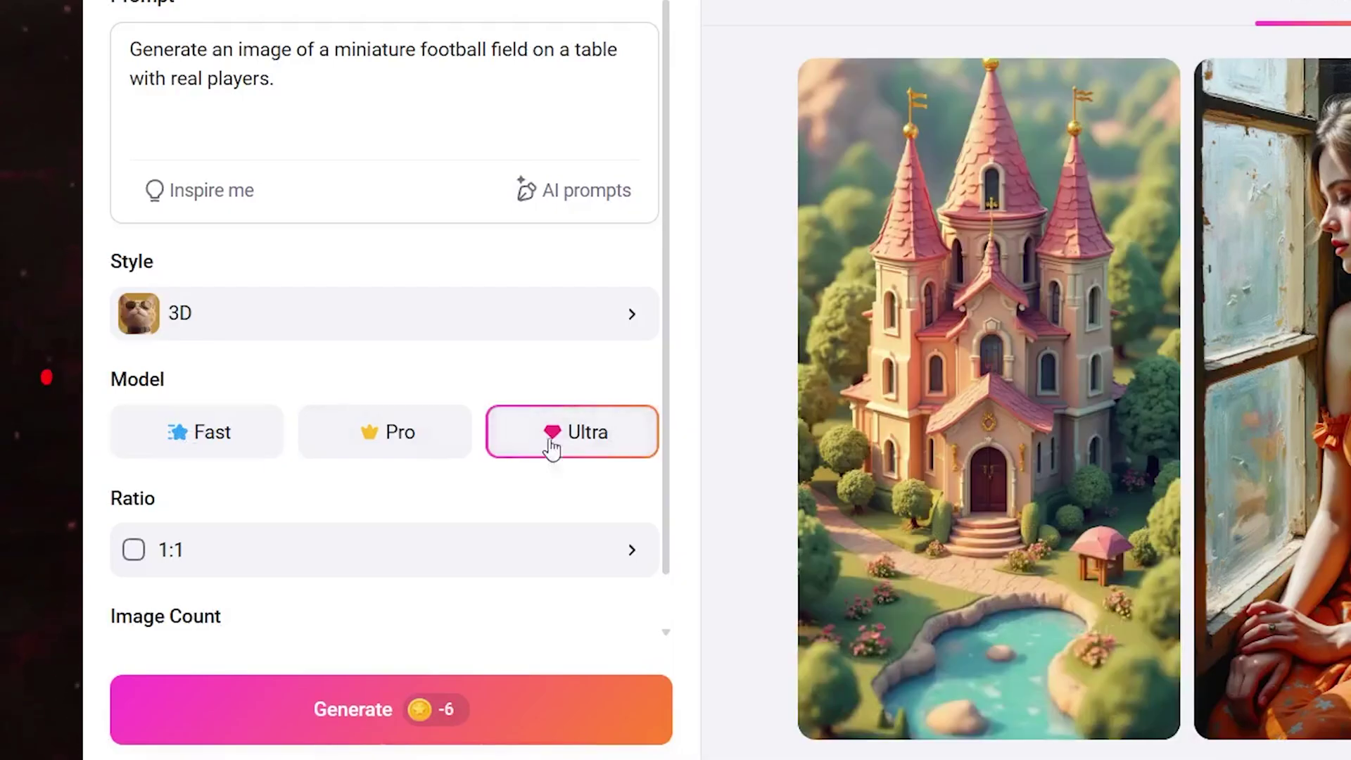
left_click(371, 739)
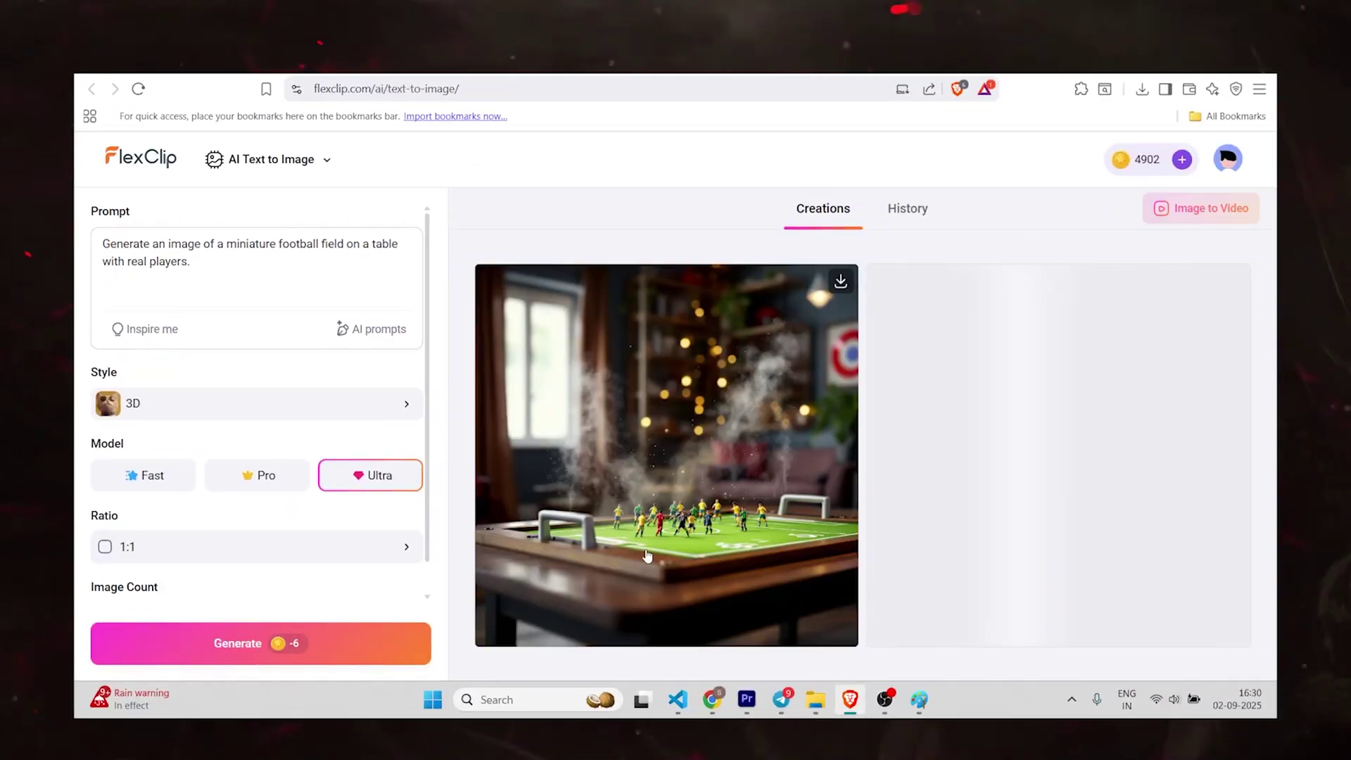
Browse the generated results and preview the first cyberpunk robot-boxing image.
scroll(663, 458, "down", 3)
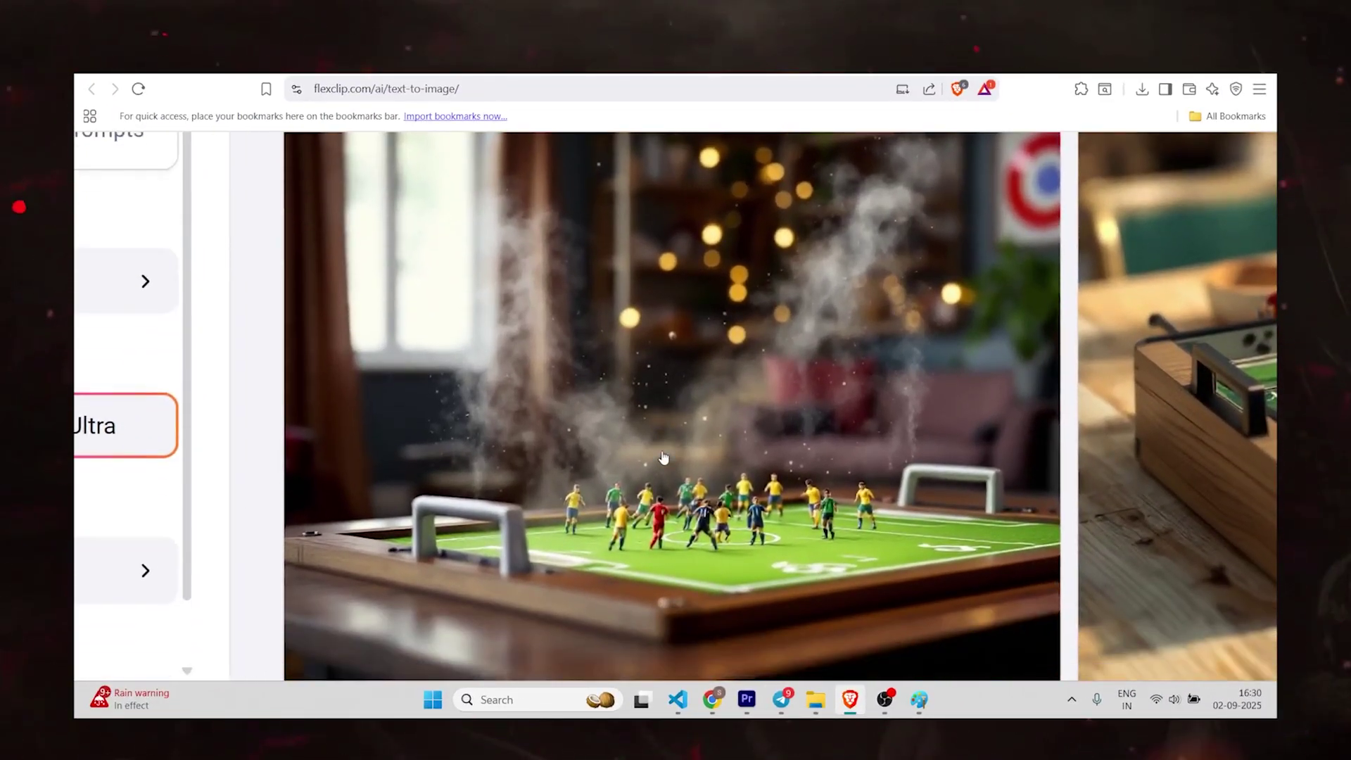
scroll(663, 458, "right", 4)
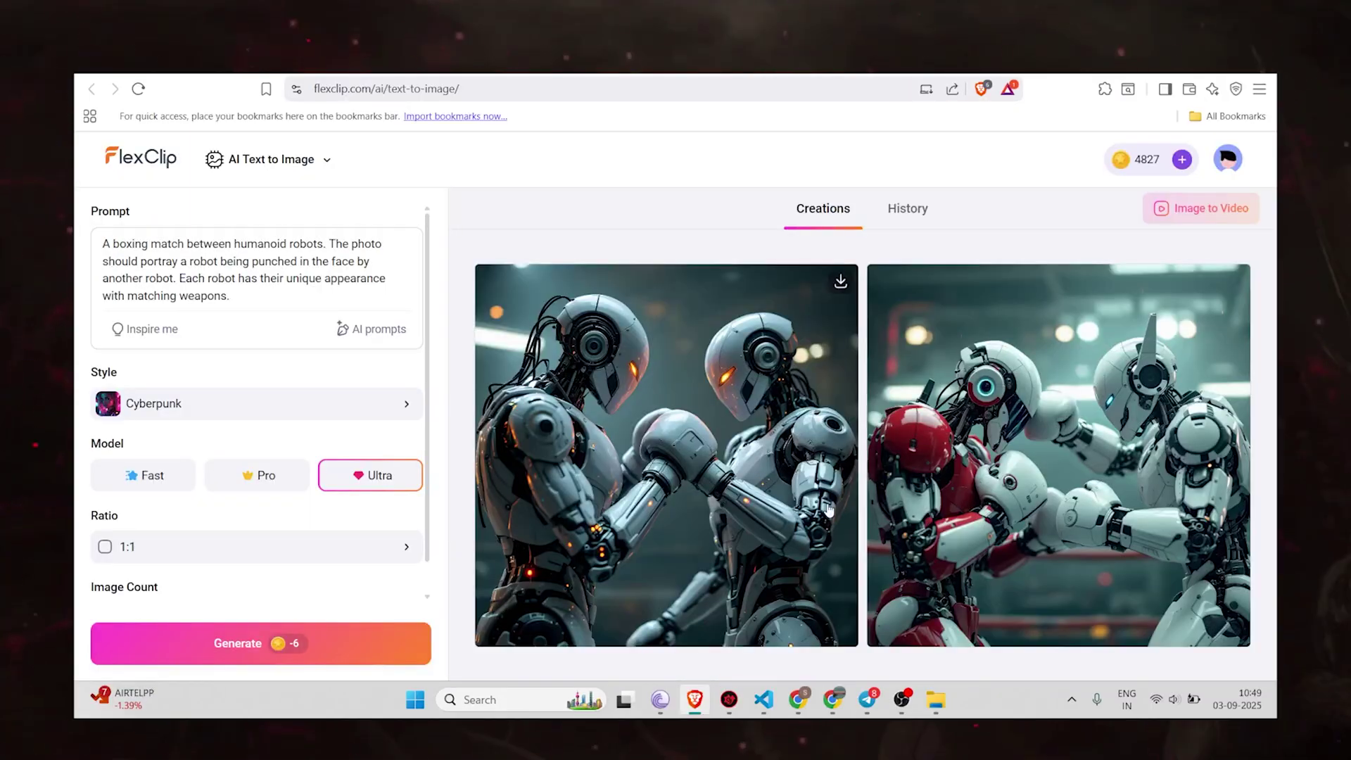
left_click(829, 510)
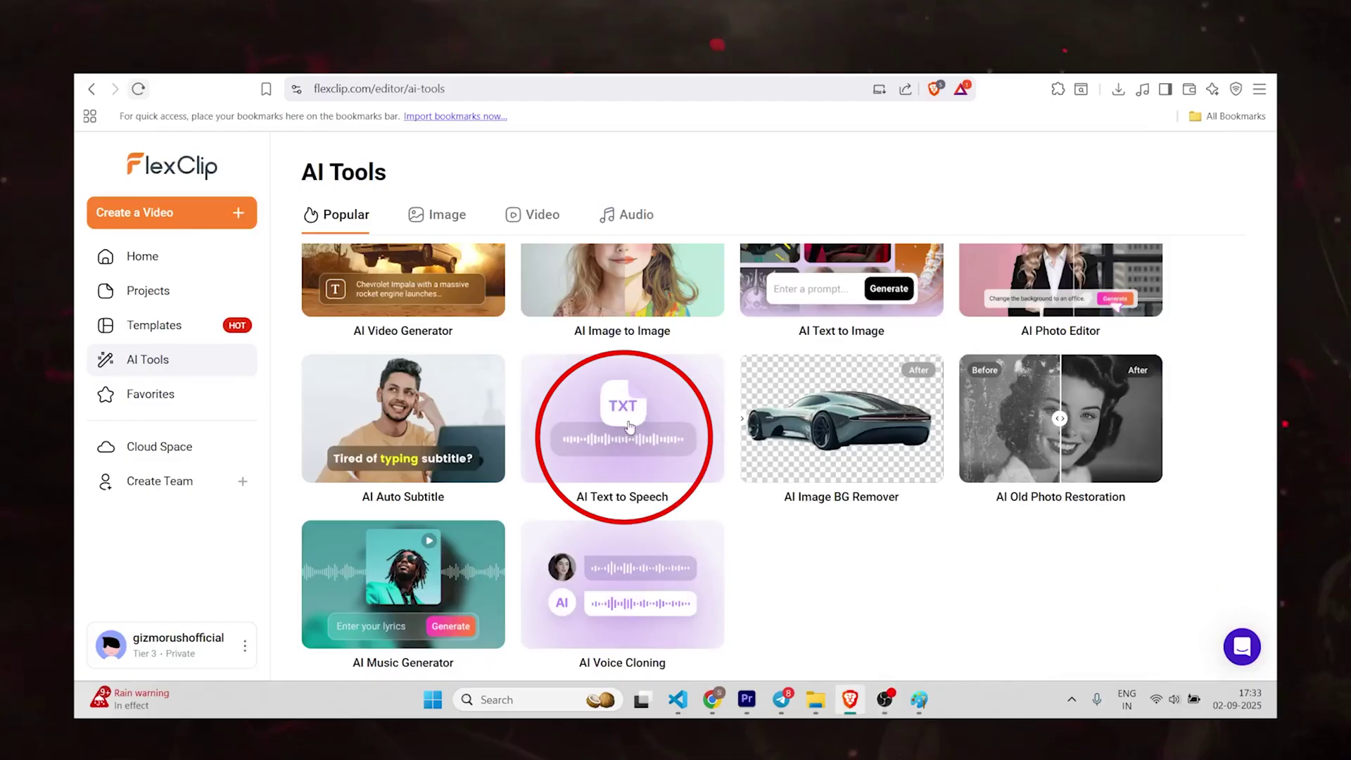
Paste the AI-explanation paragraph into Text to Speech and generate the voiceover.
left_click(629, 427)
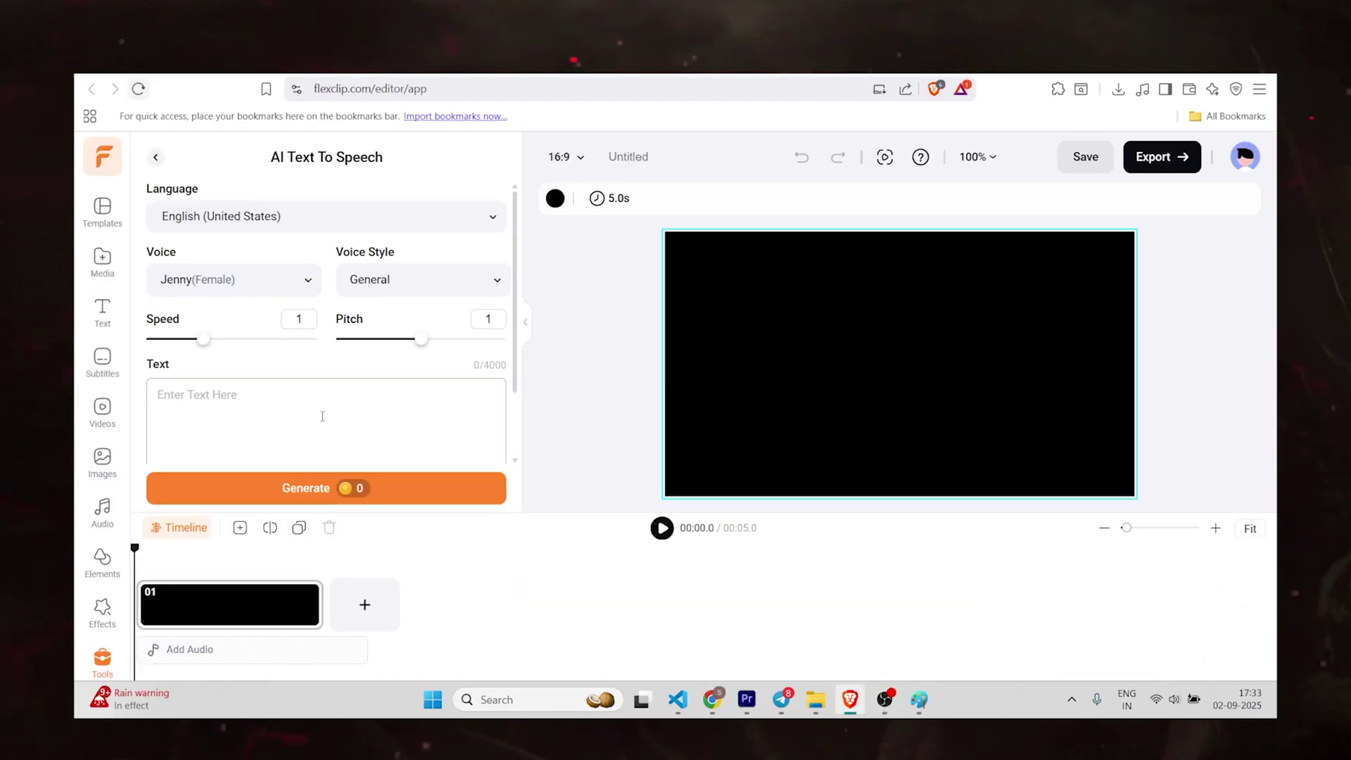
key("ctrl+v")
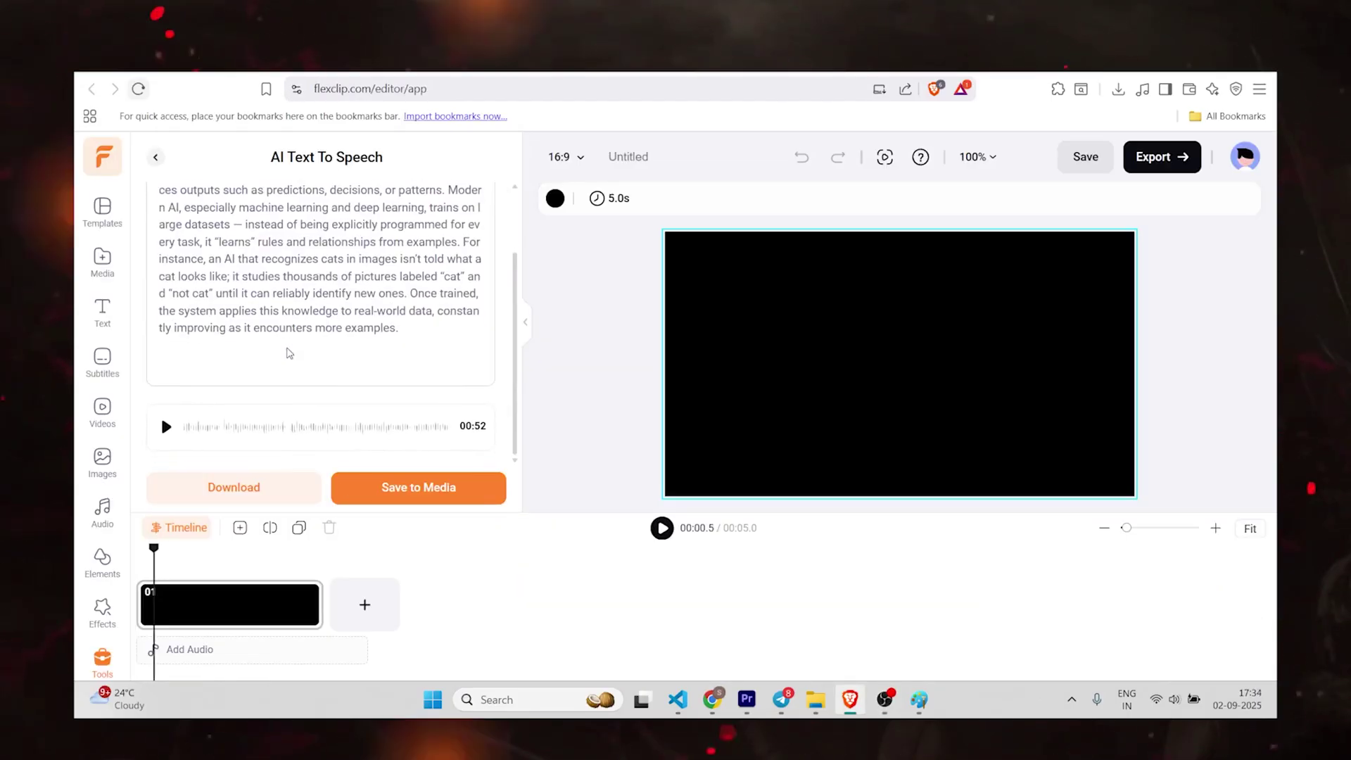
left_click(161, 420)
scroll(235, 317, "up", 2)
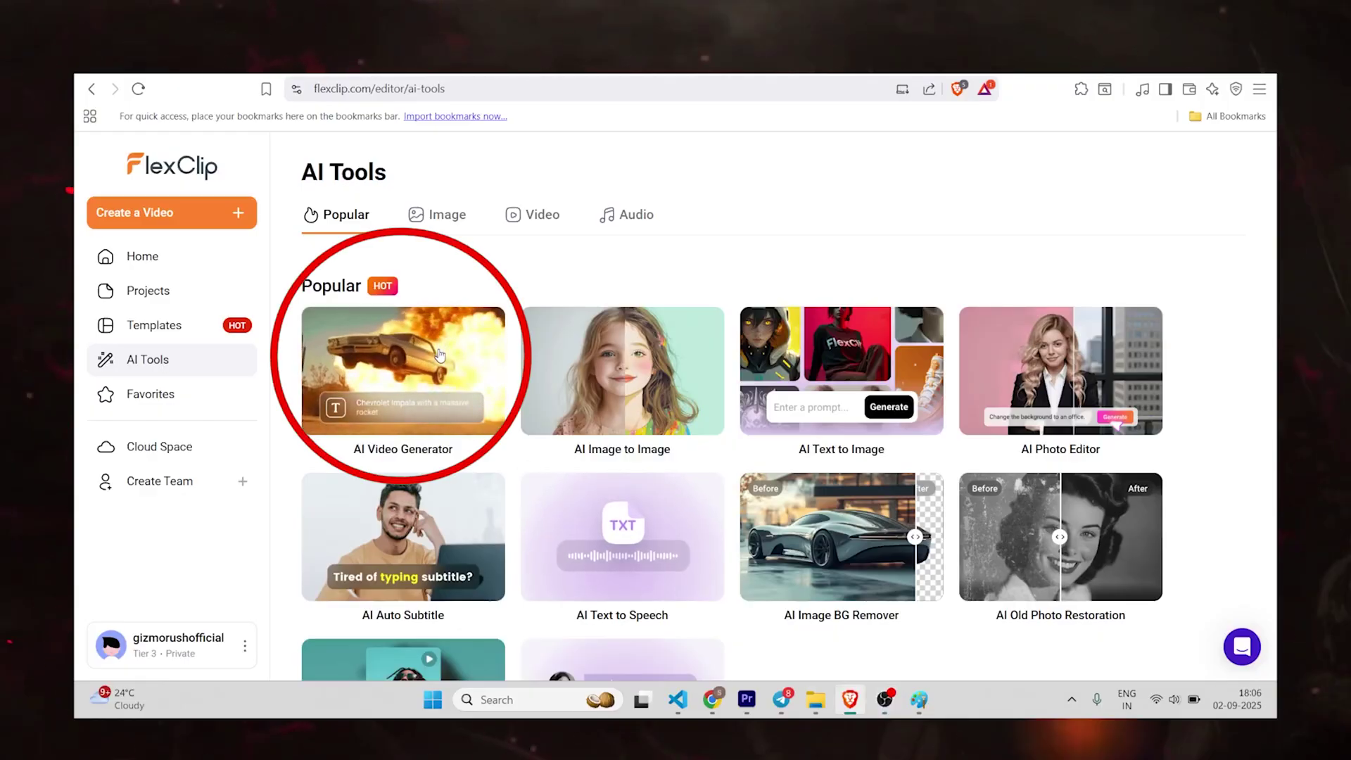
Generate a text-to-video chess-board stadium clip with the Ultra model and AI sound effects.
left_click(439, 354)
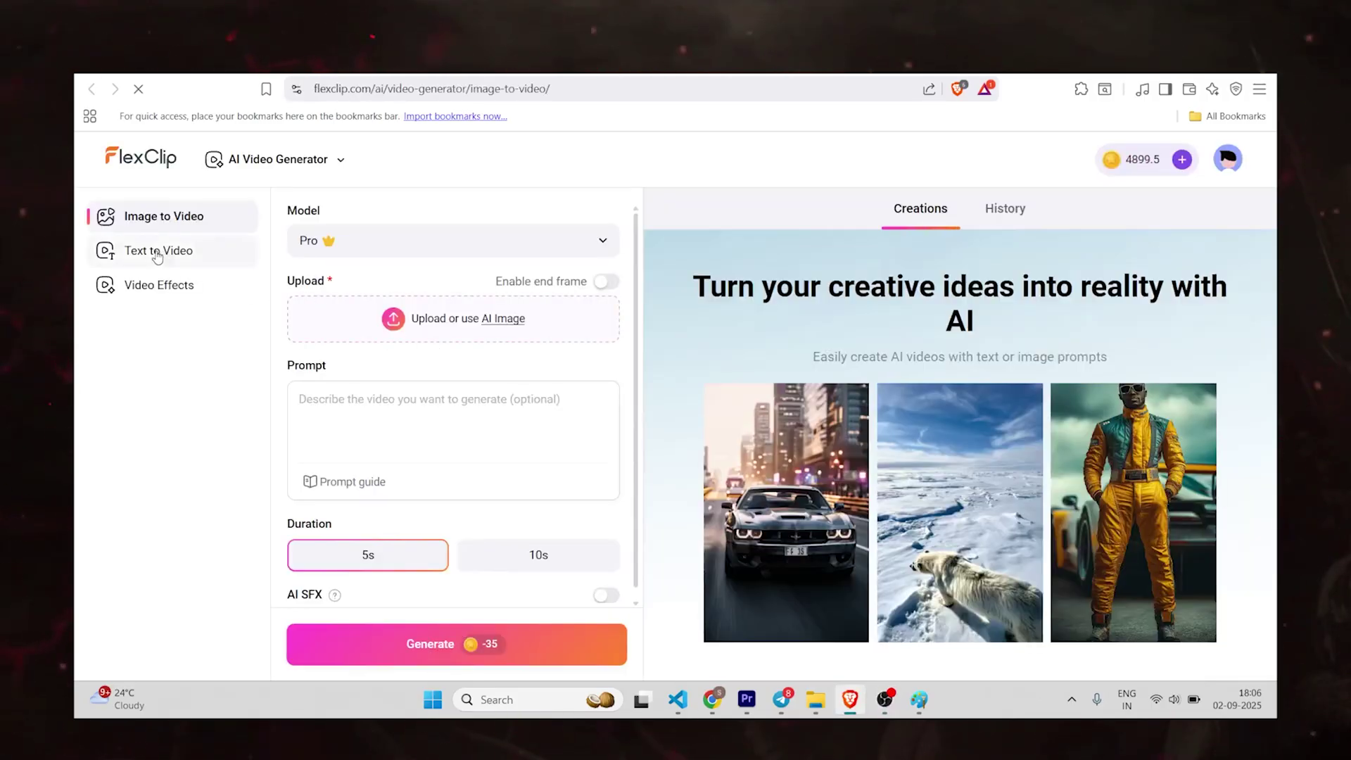
left_click(155, 256)
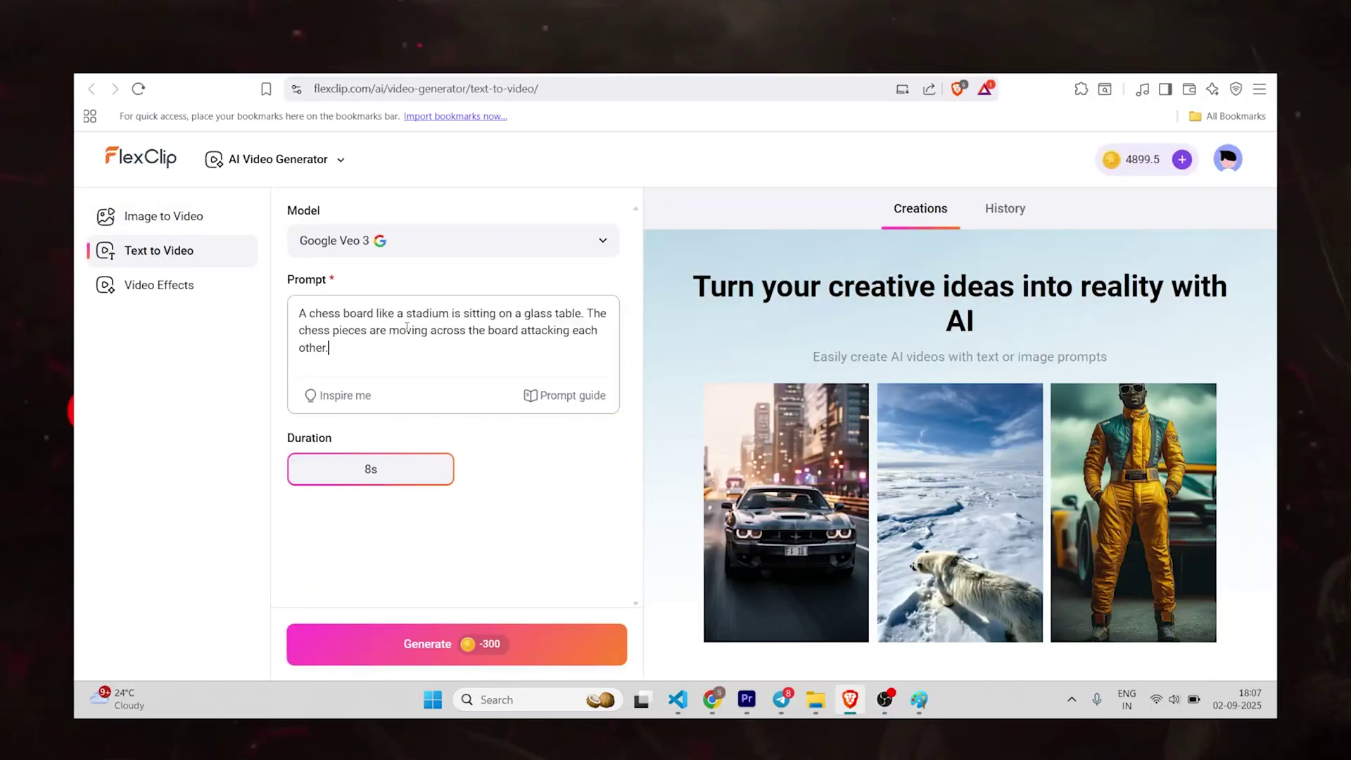
scroll(1024, 526, "up", 10)
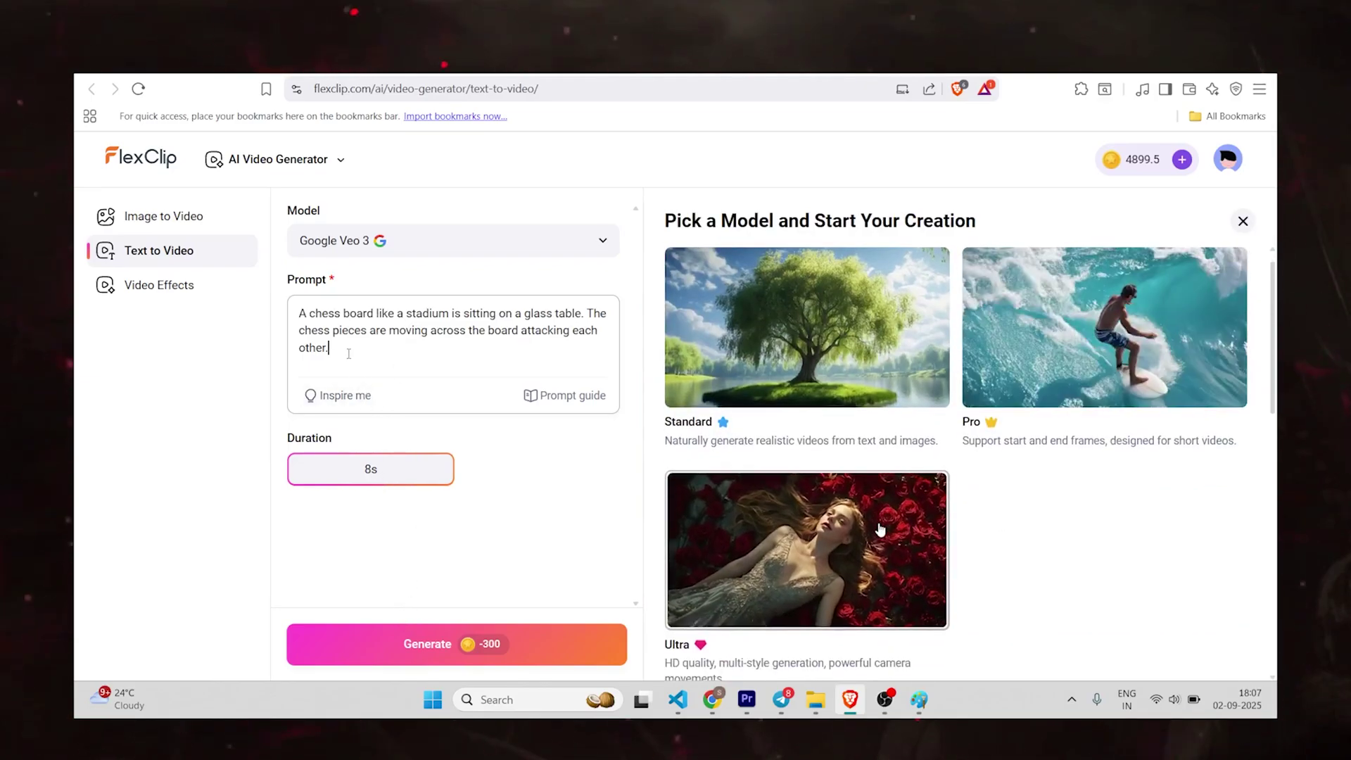
left_click(807, 571)
left_click(605, 580)
left_click(440, 647)
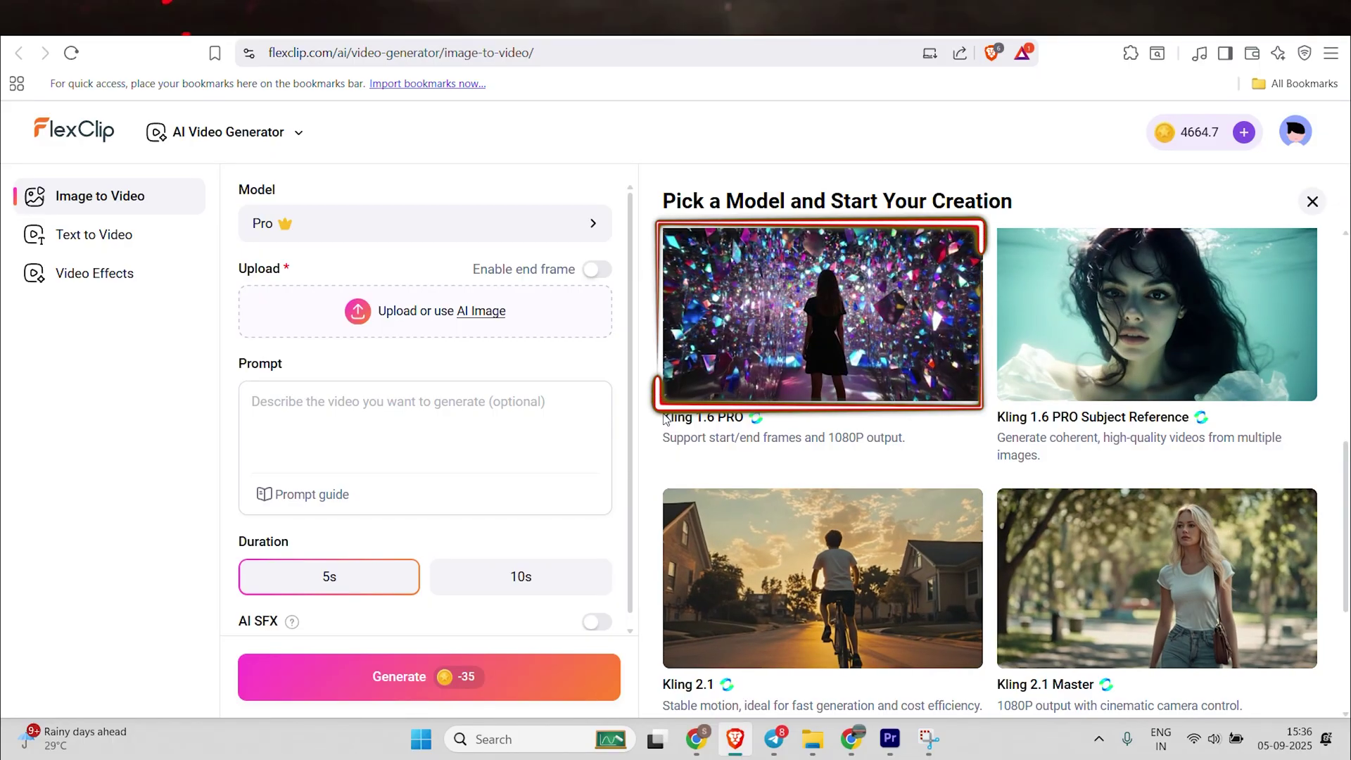
scroll(883, 418, "down", 4)
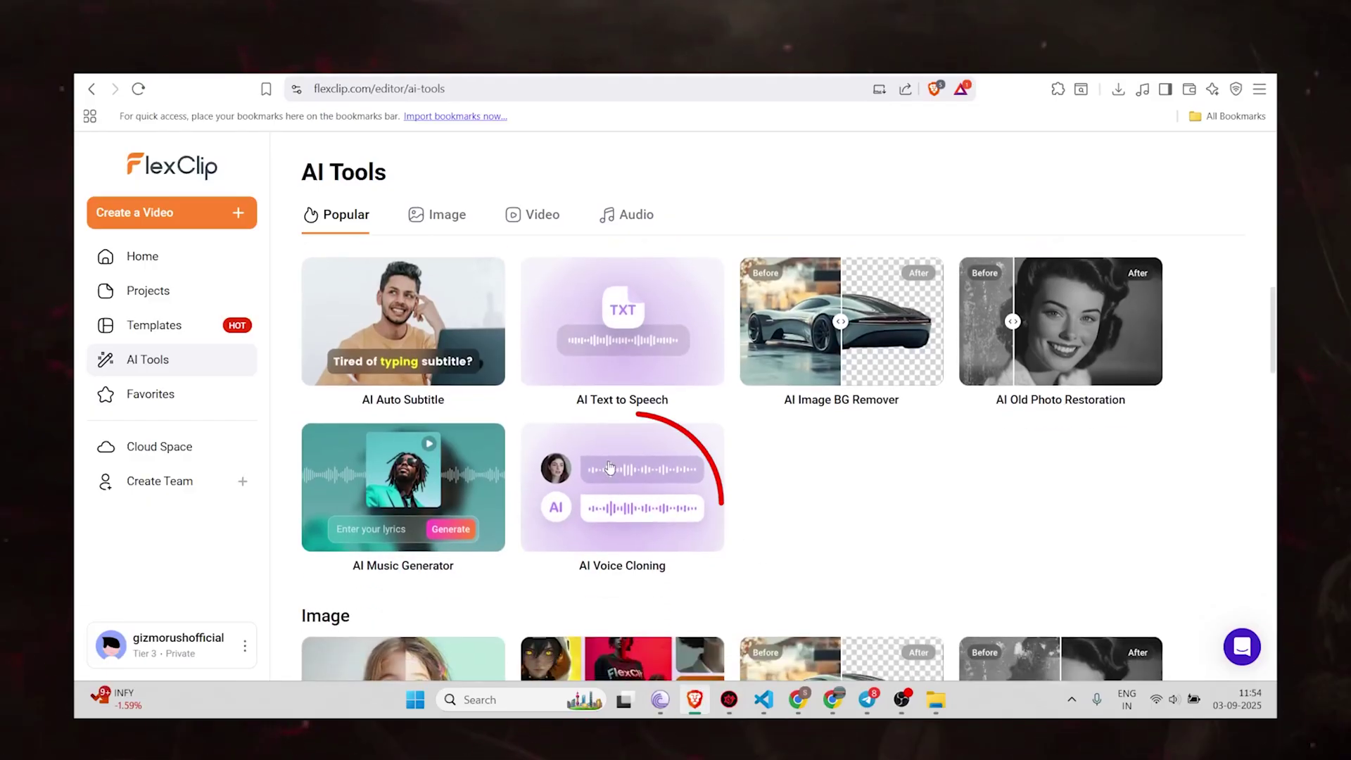
Upload a voice sample to AI Voice Cloning and generate speech in the Demo 1 voice.
left_click(609, 467)
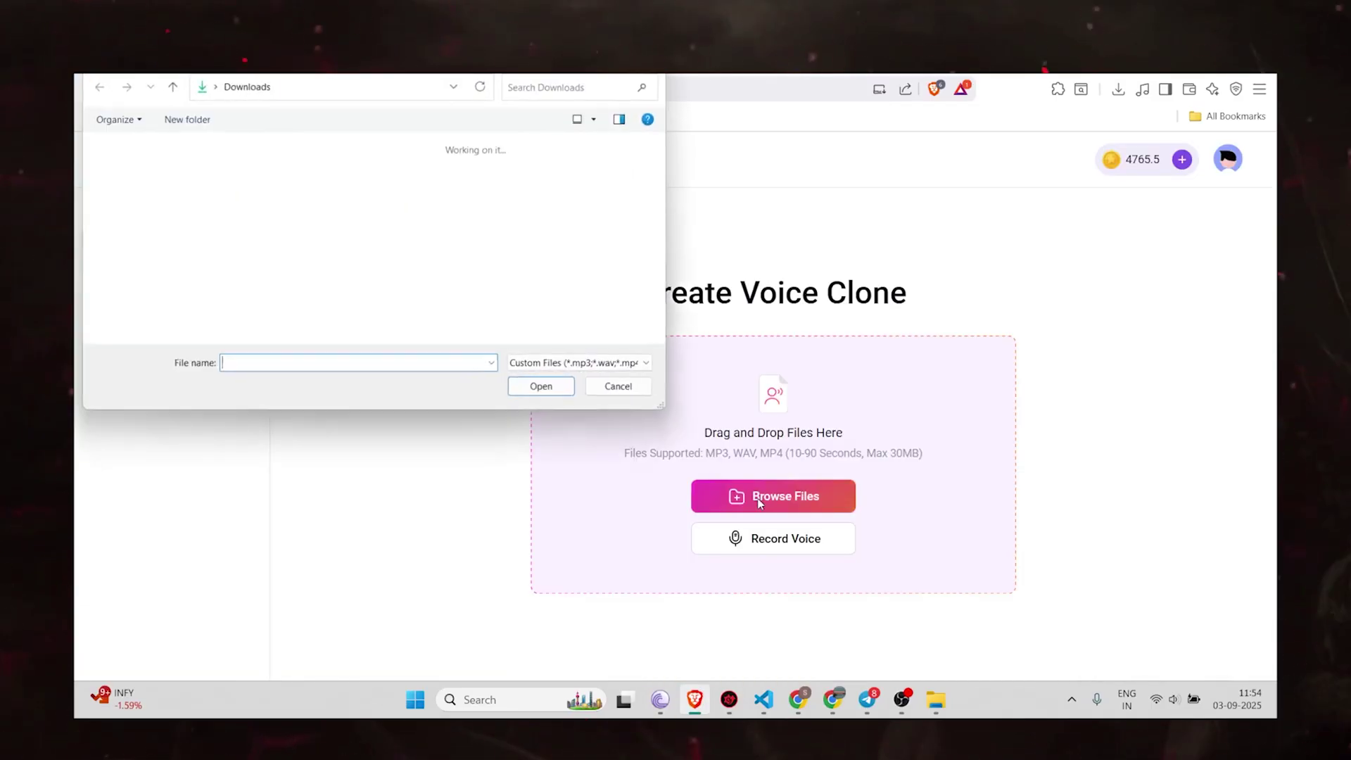
left_click(543, 389)
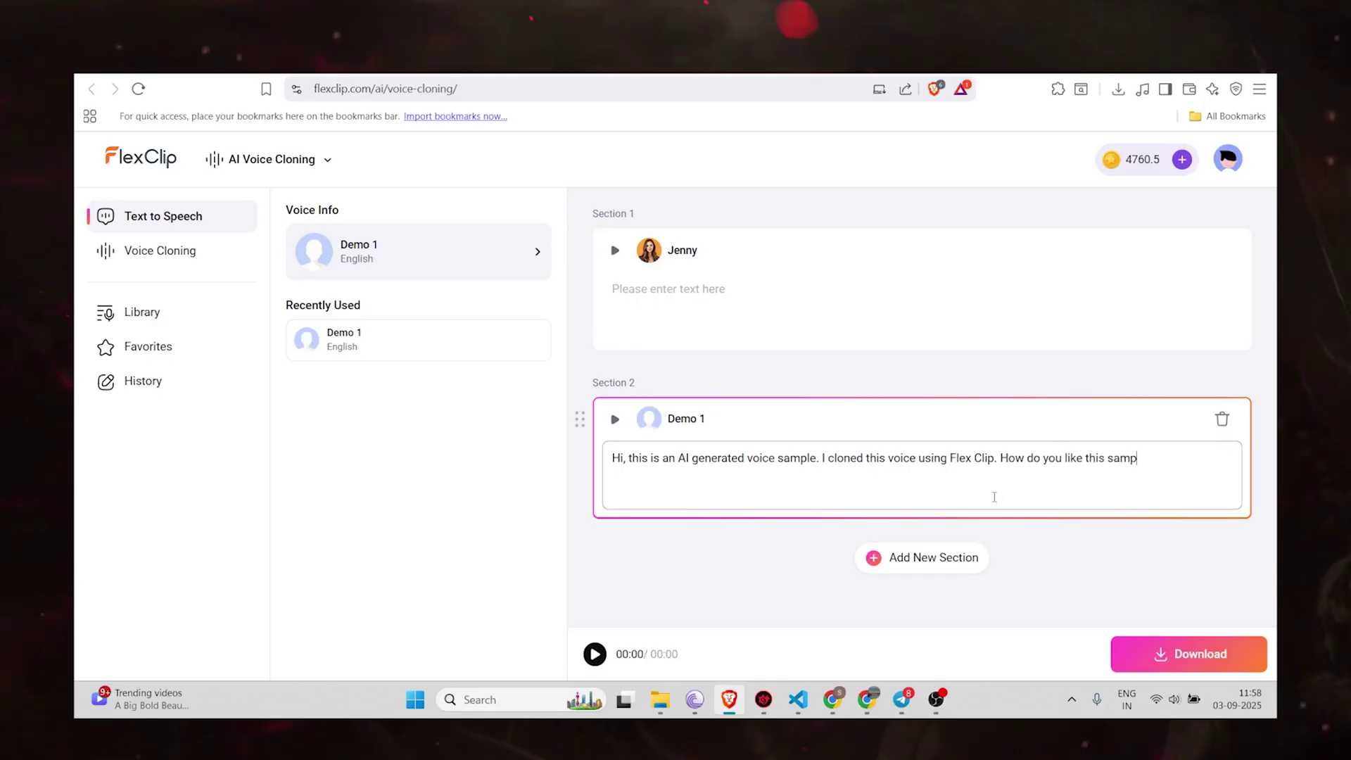
left_click(1139, 655)
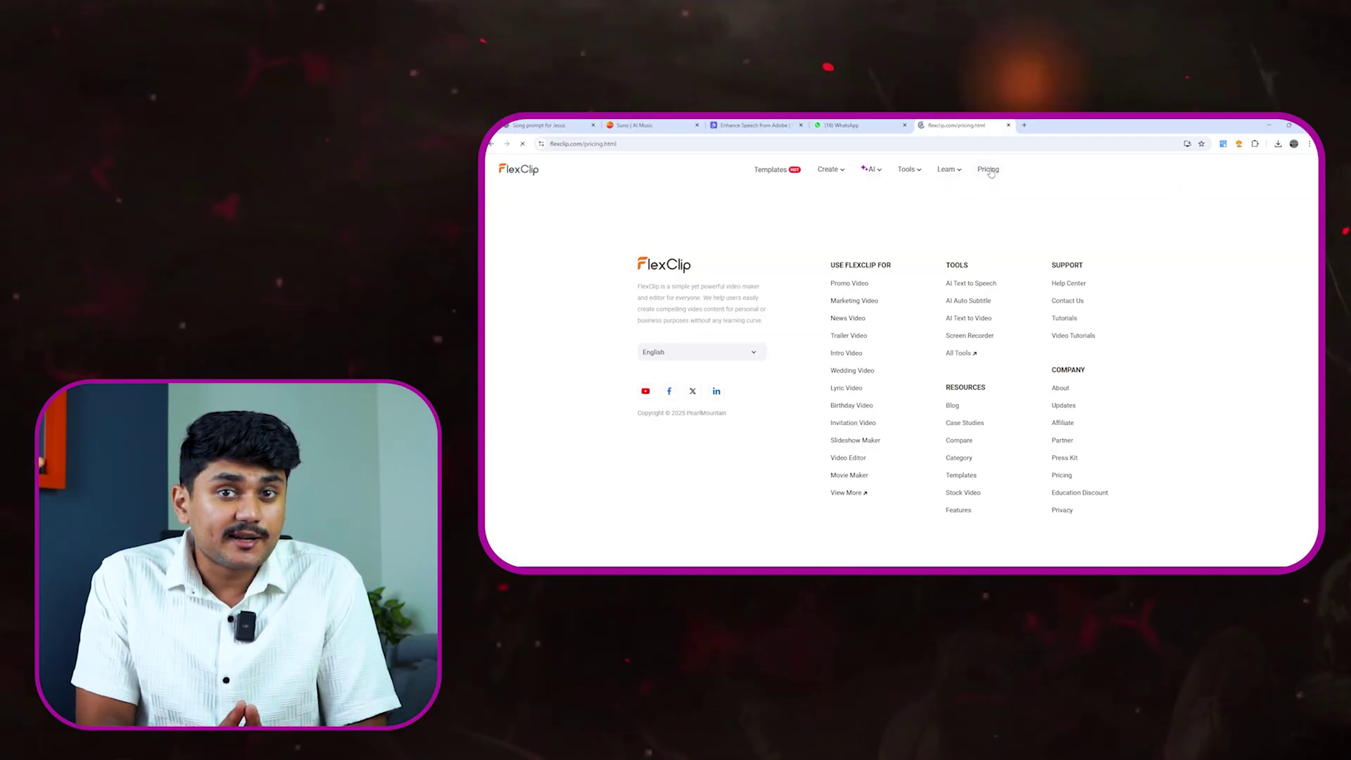
Scroll down to the Free, Plus and Business pricing plan cards.
scroll(1075, 287, "down", 3)
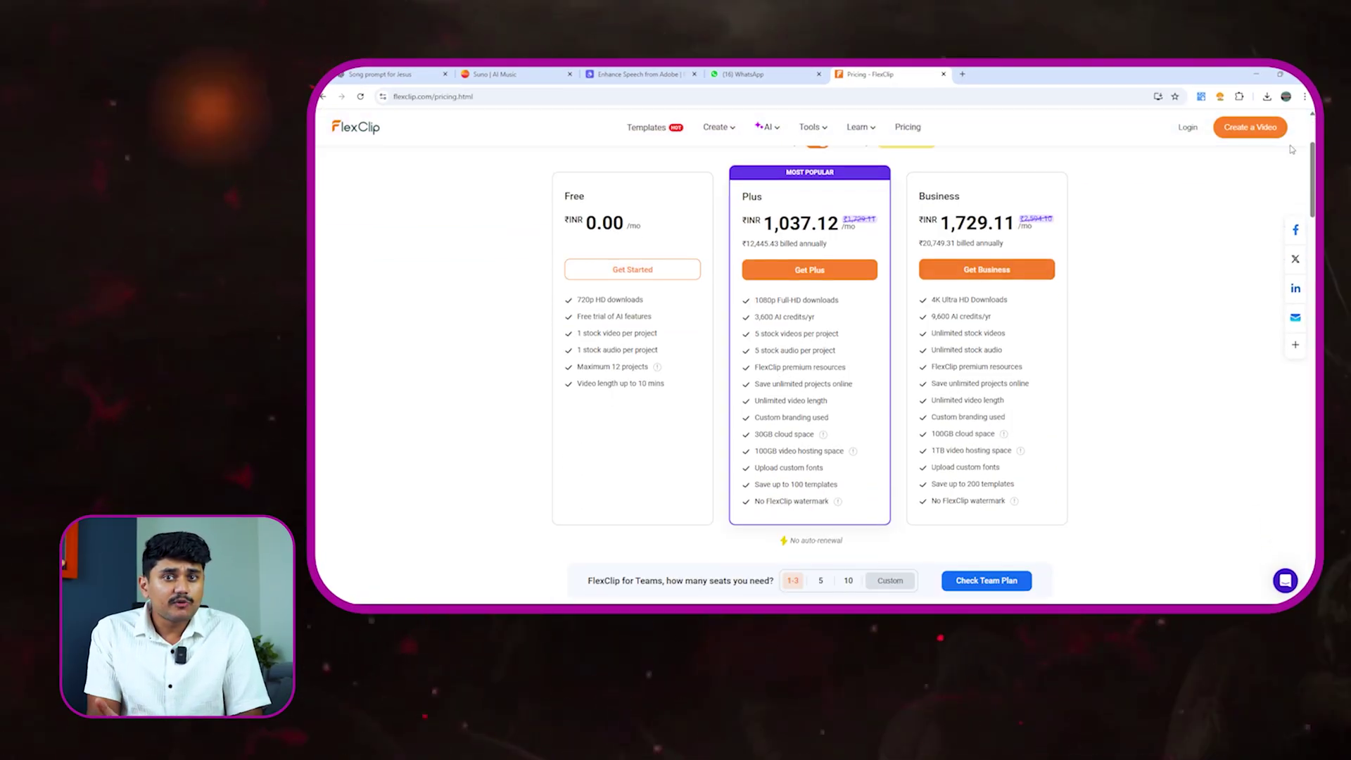